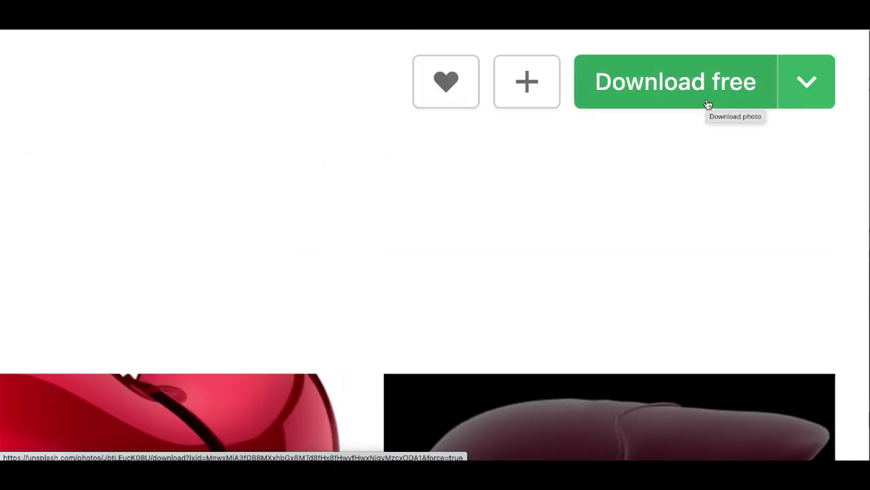
Step: Scroll through the intro clips comparing marketplace sites' affinity and monthly visits
scroll(708, 103, down, 5)
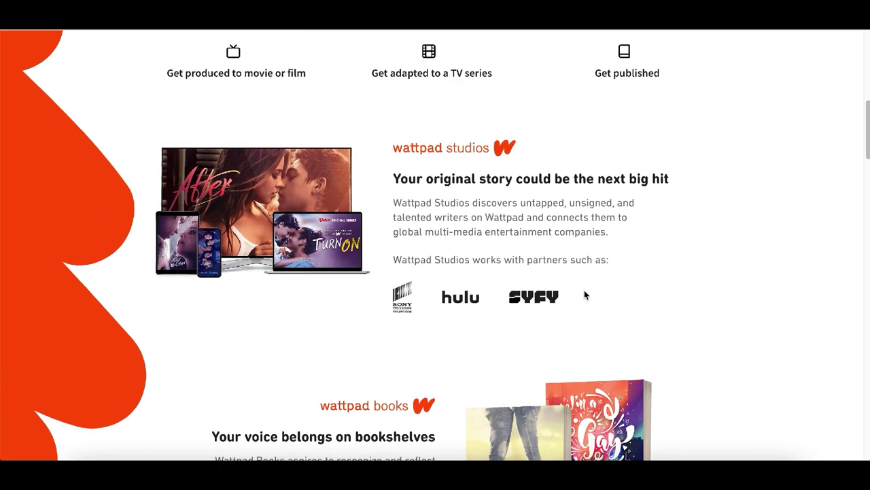
scroll(584, 289, up, 8)
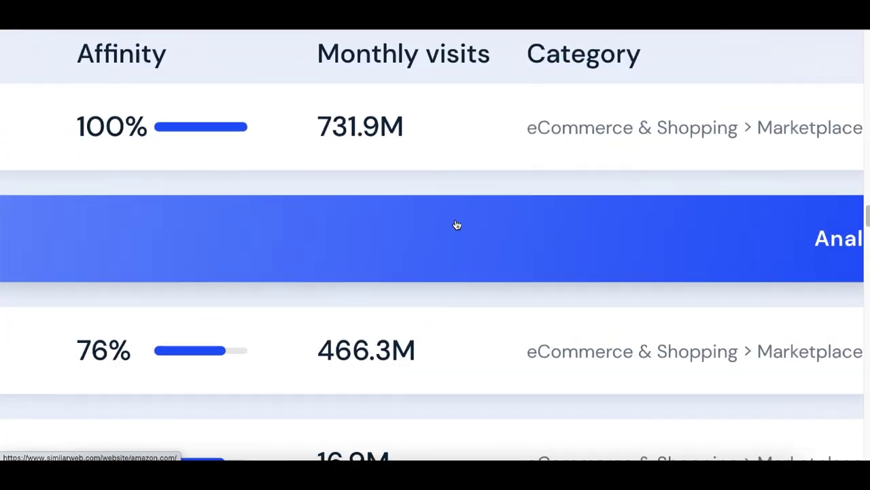
scroll(456, 225, down, 2)
scroll(457, 225, up, 2)
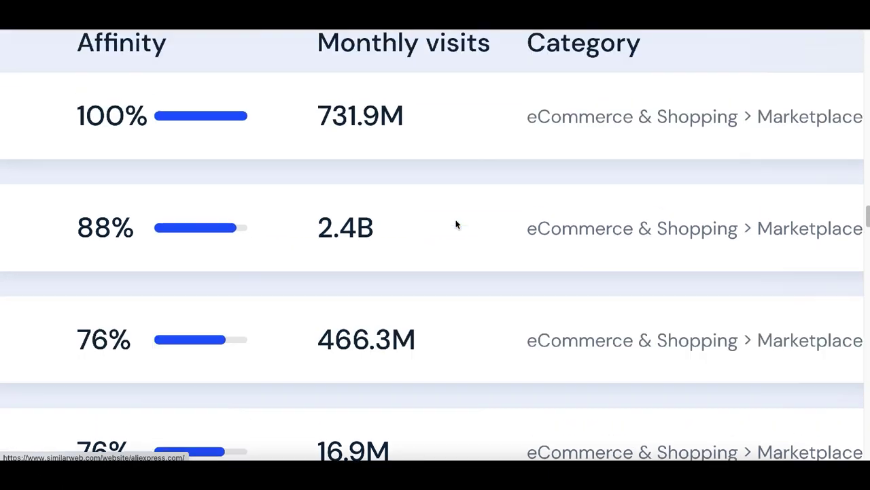
scroll(405, 175, up, 1)
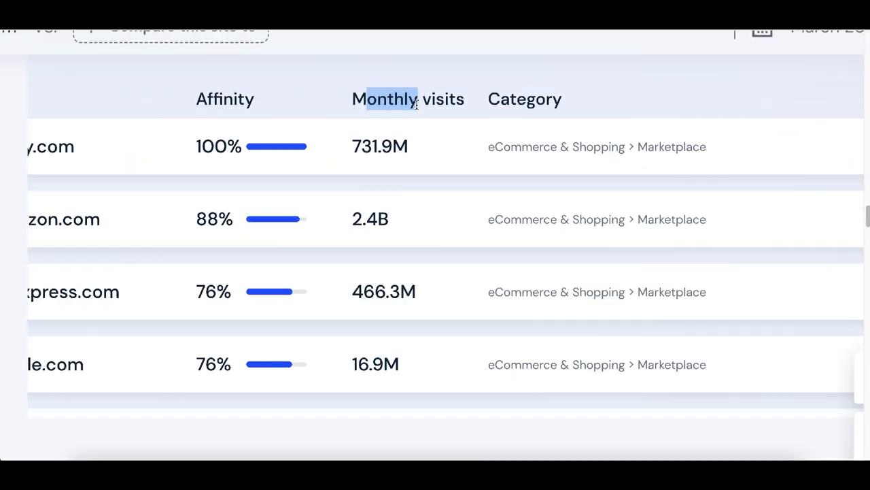
scroll(436, 272, up, 5)
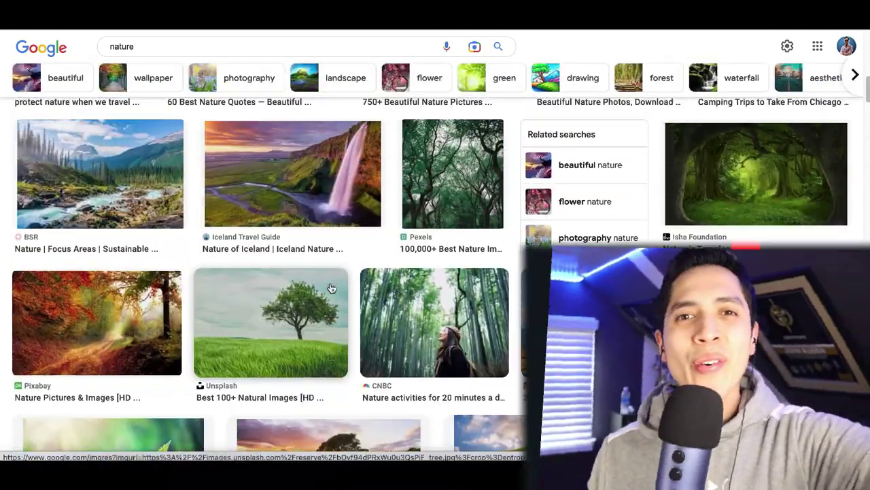
Step: Preview the Pexels forest photo from the Google Images 'nature' results
scroll(331, 287, up, 5)
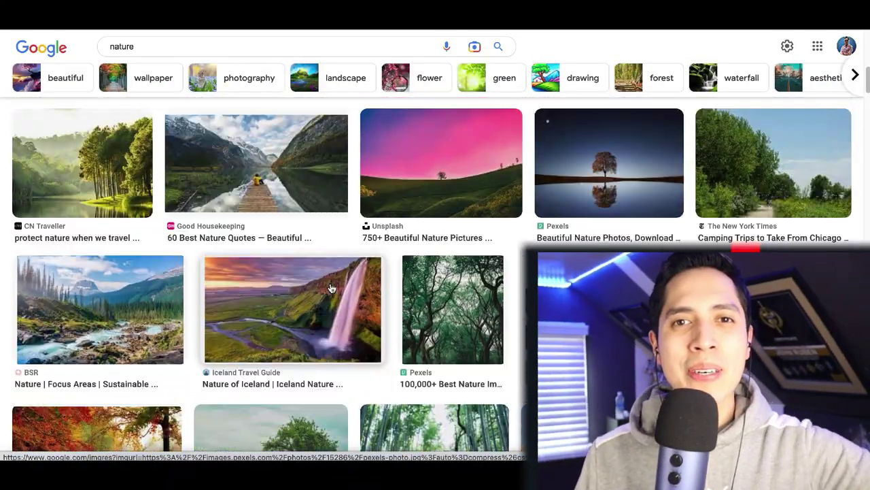
scroll(331, 287, up, 5)
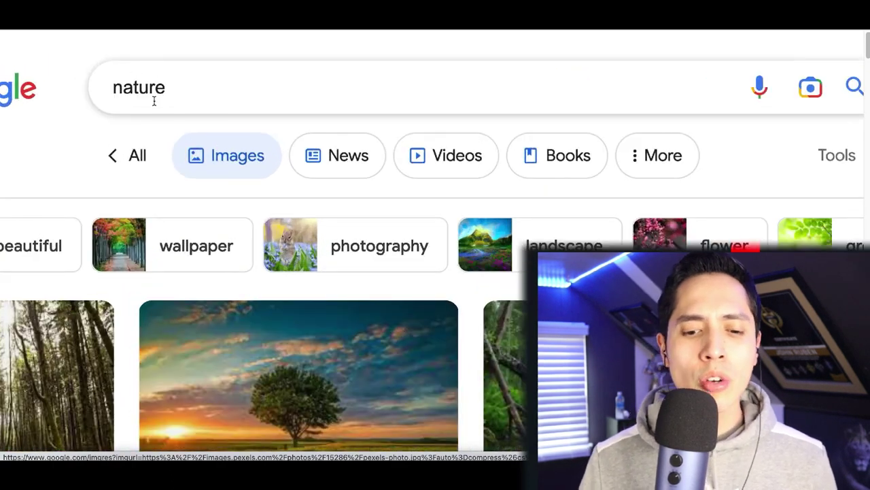
scroll(261, 216, down, 3)
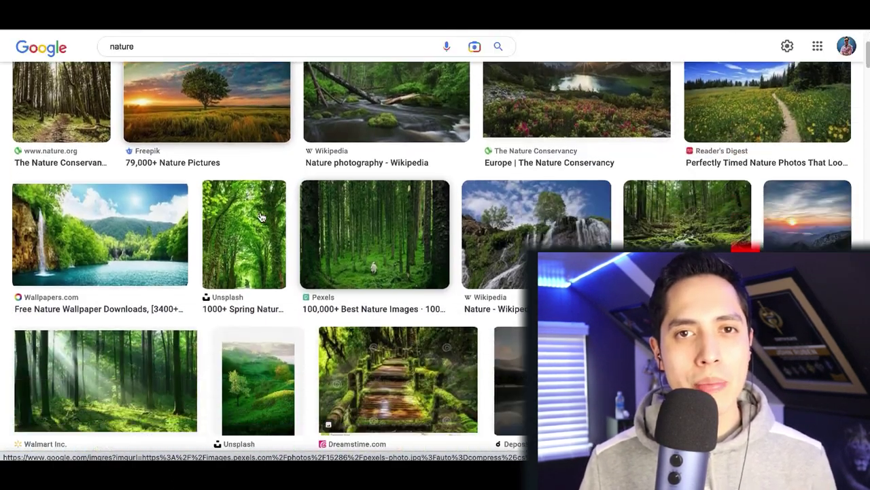
click(422, 249)
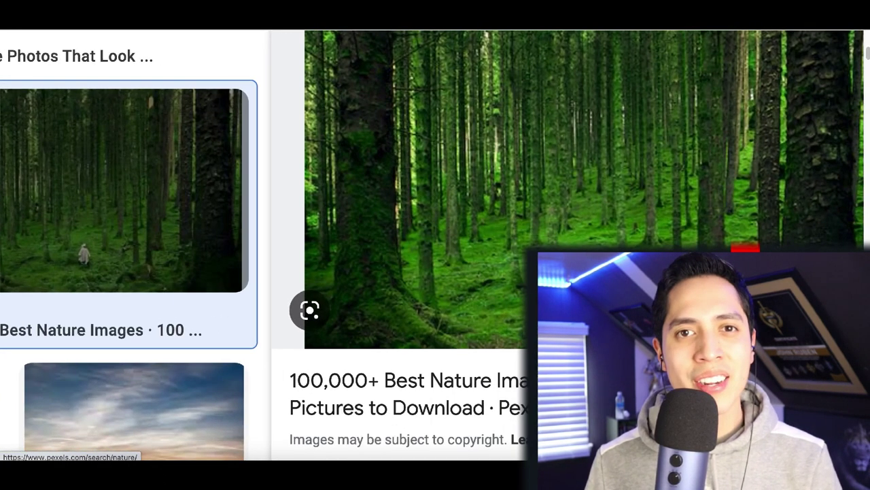
scroll(490, 292, down, 2)
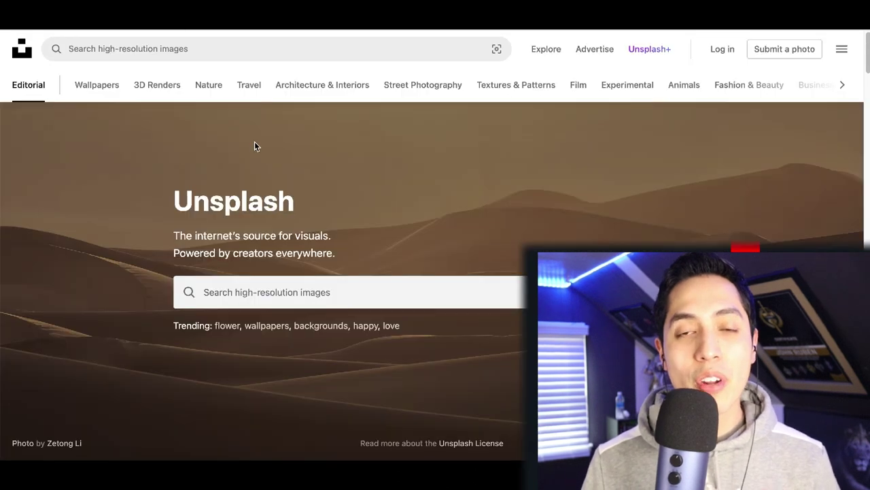
Step: Browse the Unsplash image grid, then show the hero search box's recent and trending suggestions
scroll(255, 145, down, 5)
scroll(255, 141, down, 5)
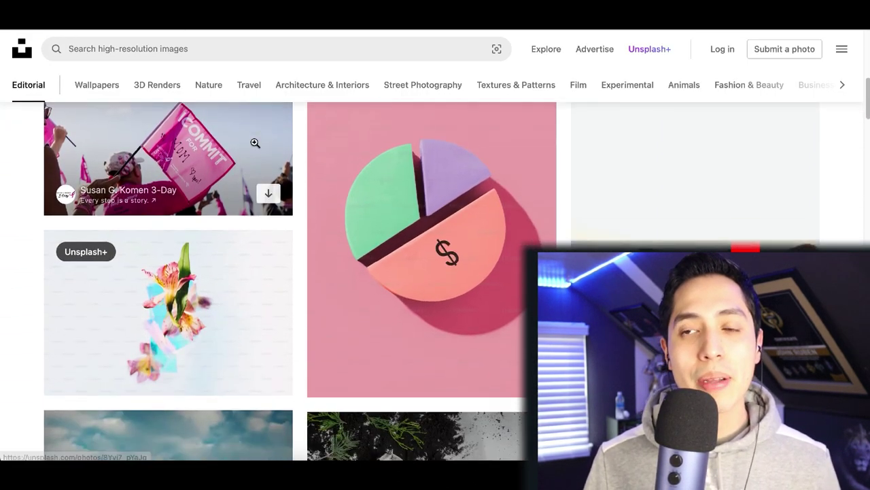
scroll(254, 142, up, 10)
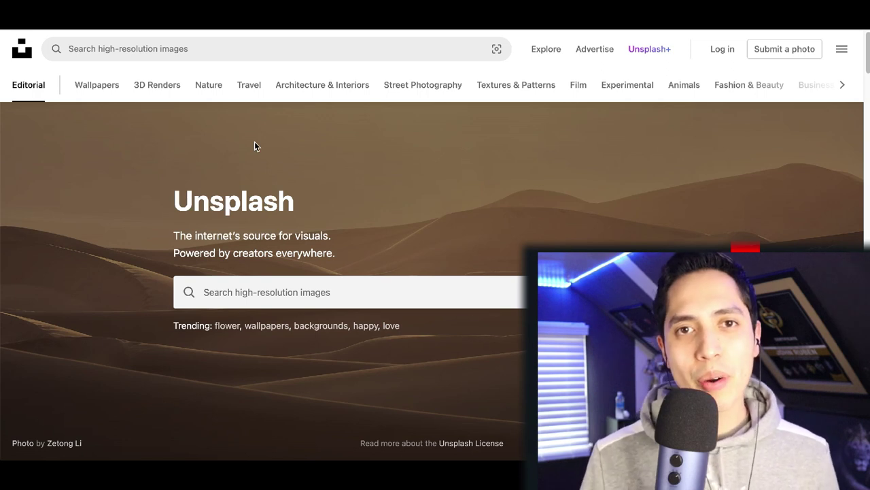
scroll(254, 141, down, 2)
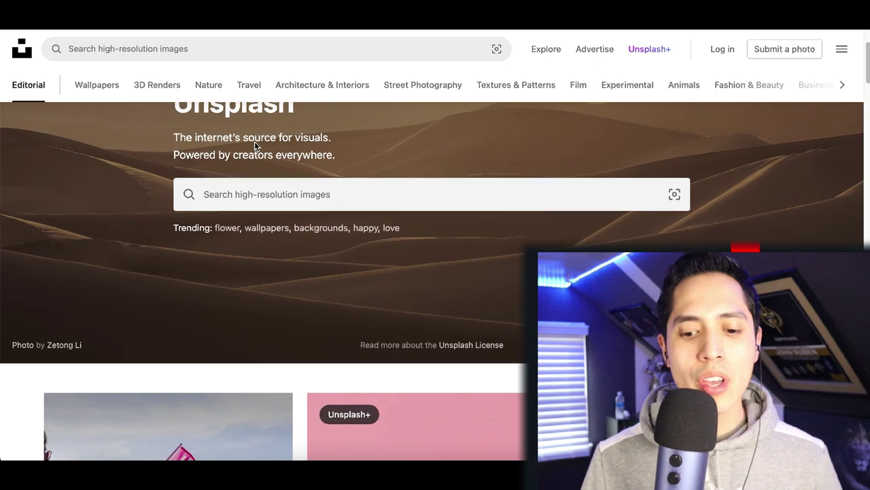
scroll(254, 141, up, 1)
click(321, 223)
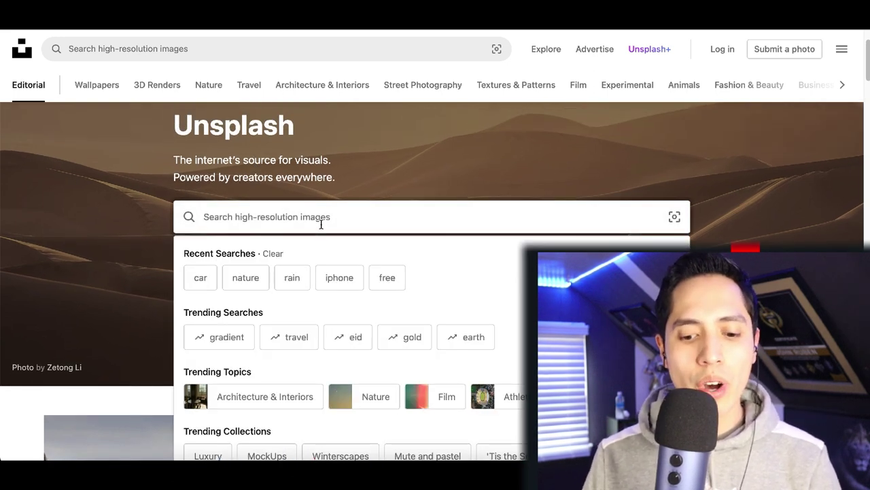
Step: Search Unsplash for 'car' photos
text(car)
key(Return)
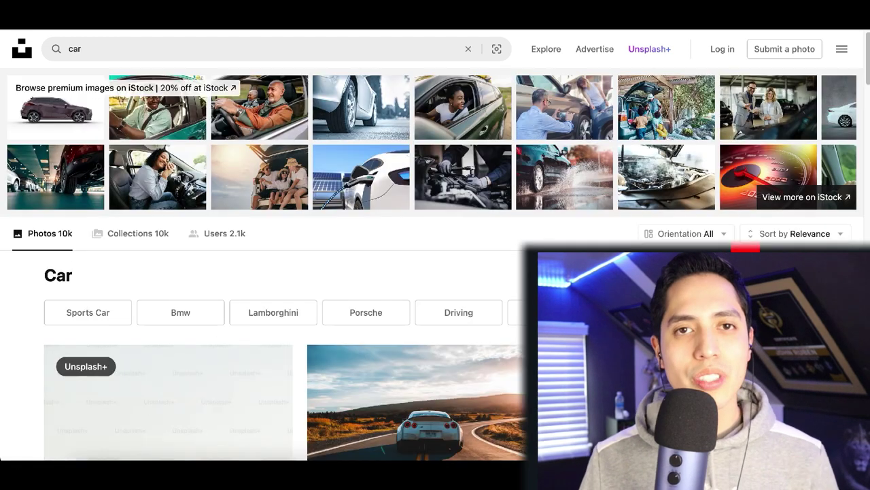
scroll(119, 211, down, 4)
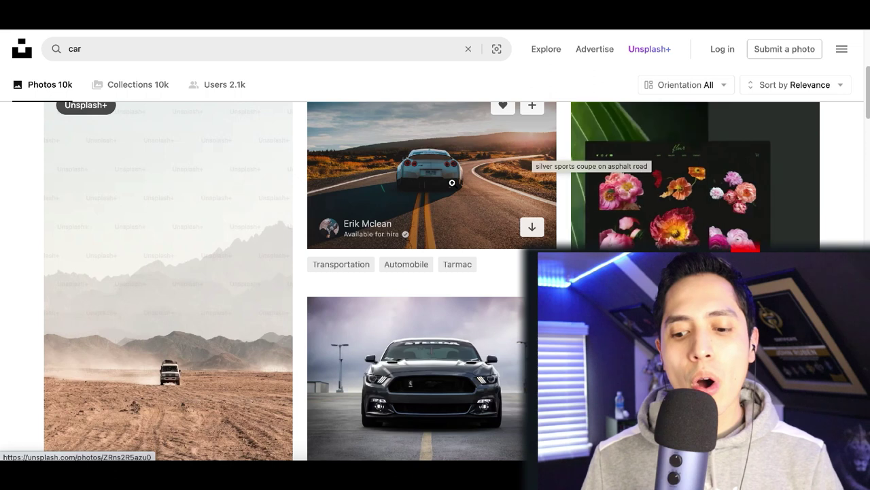
Step: Check the silver sports coupe photo's free-to-use license, then return to the Unsplash homepage
click(532, 149)
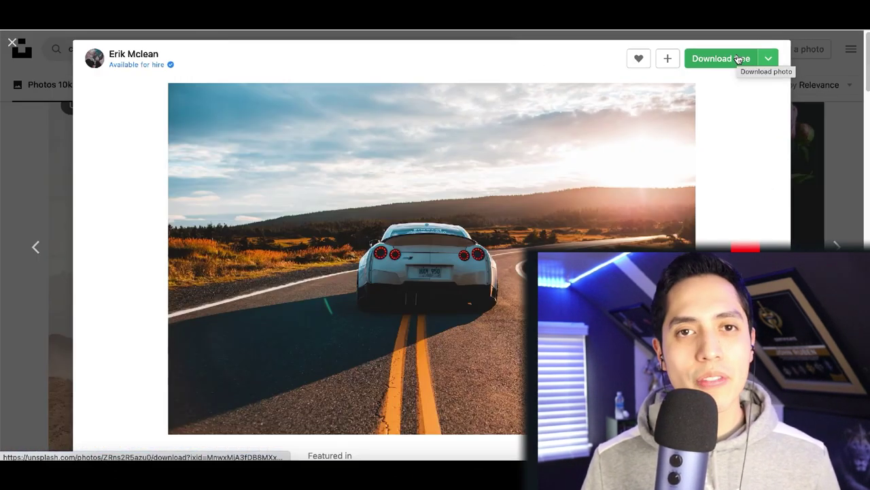
scroll(483, 157, down, 5)
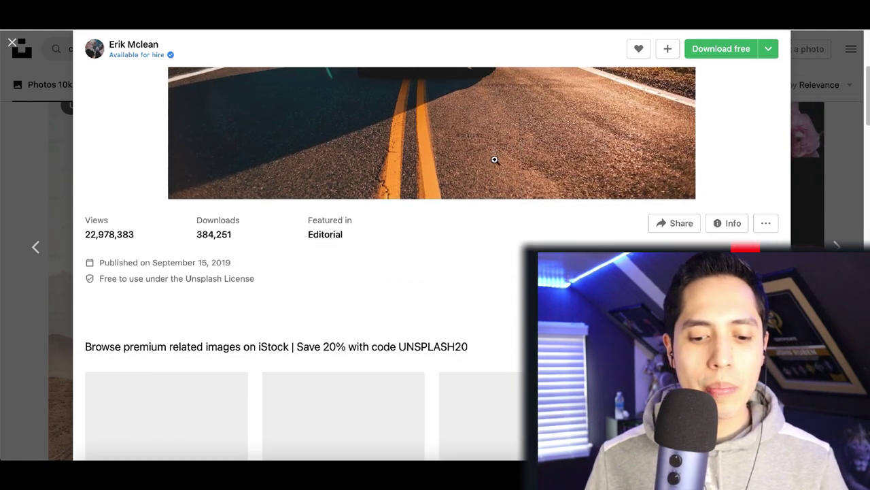
drag(106, 256, 155, 256)
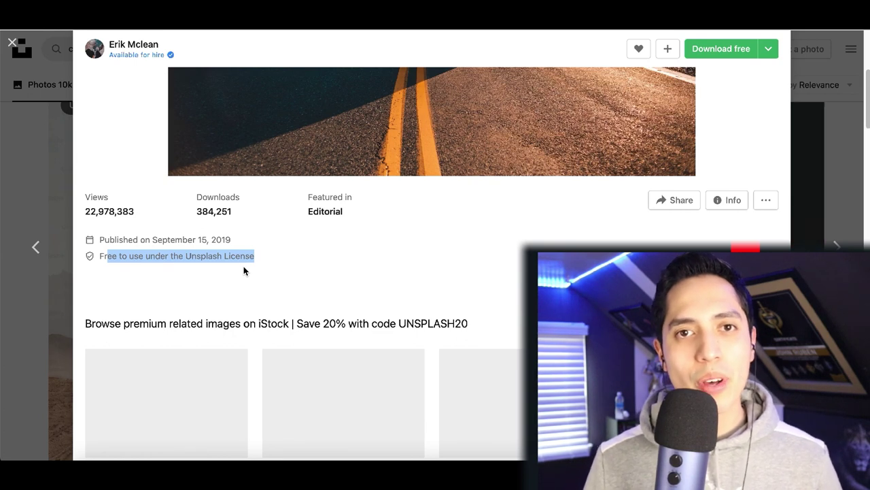
click(810, 183)
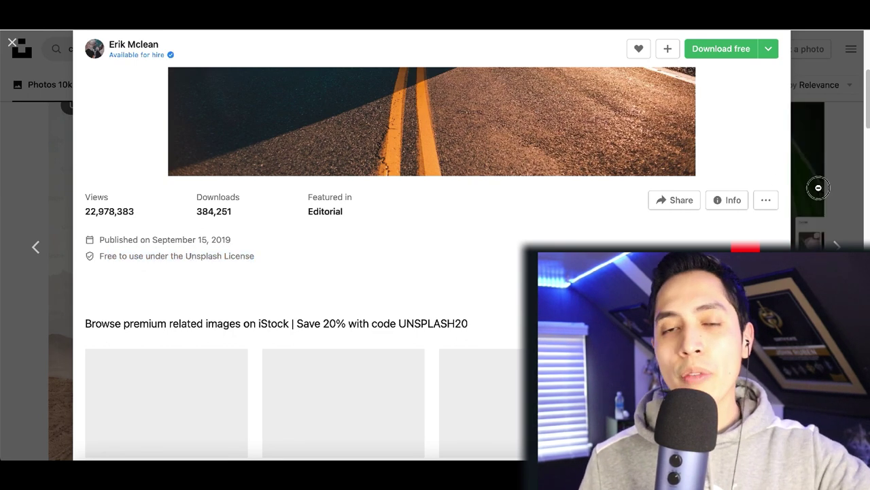
scroll(136, 157, up, 10)
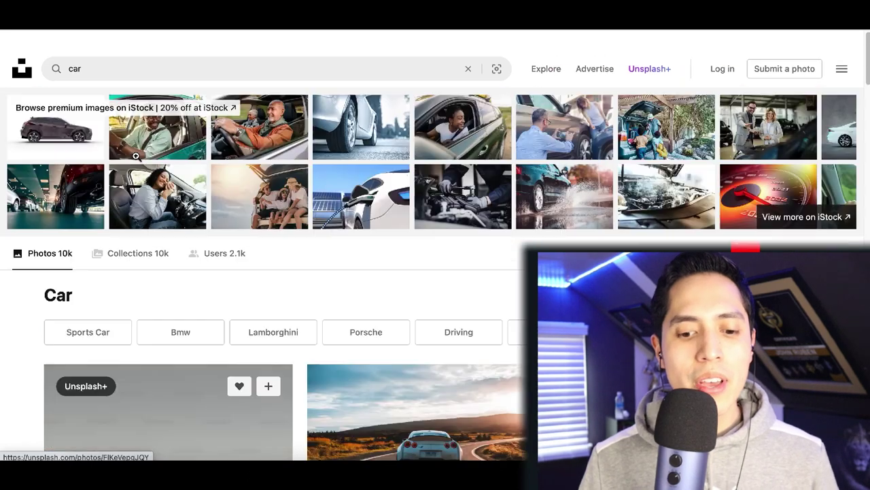
click(22, 49)
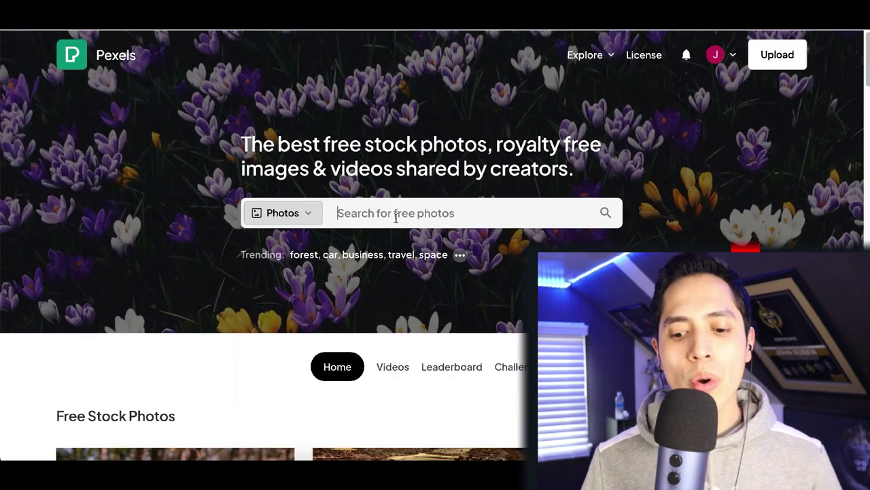
Step: Search Pexels for 'car' and view the green car photo with the END sign
click(396, 217)
text(car)
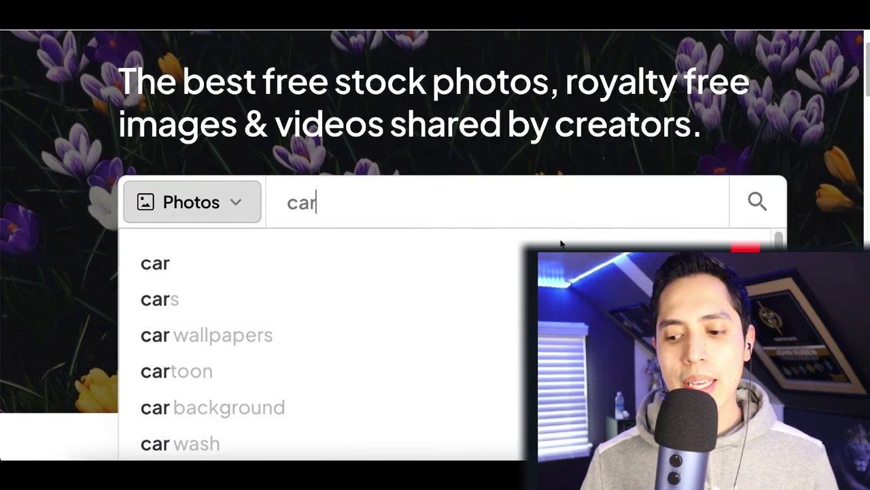
click(754, 199)
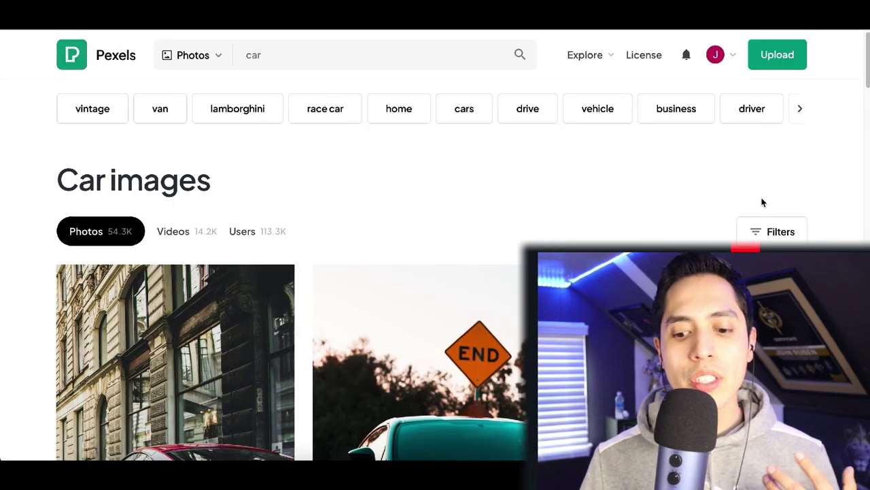
scroll(556, 197, down, 3)
click(479, 253)
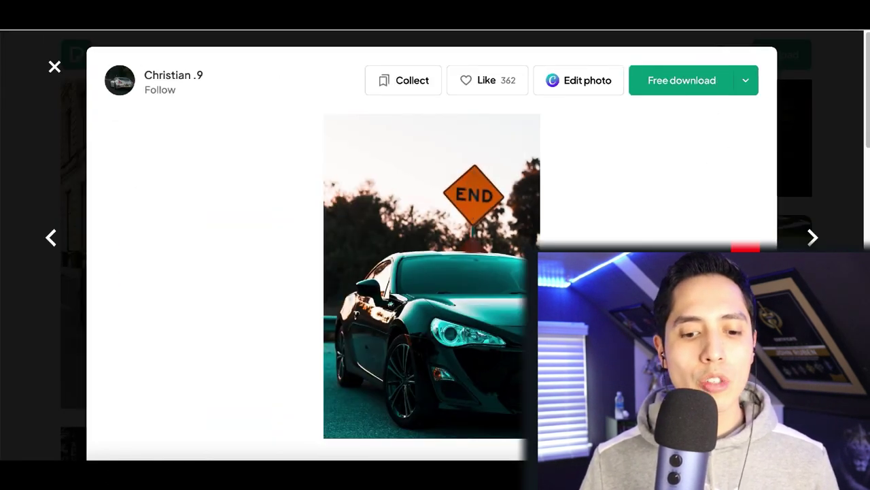
click(55, 66)
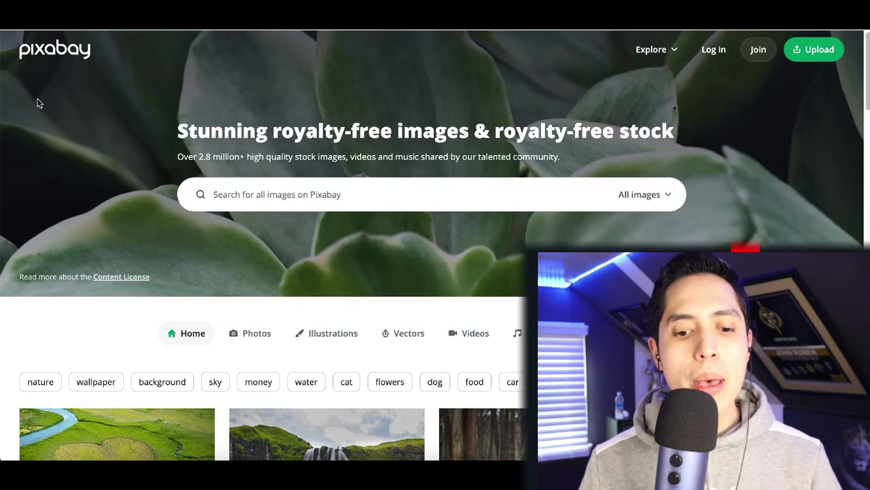
Step: Scroll down the Pixabay homepage's feed of free photos, illustrations and music
scroll(39, 102, down, 5)
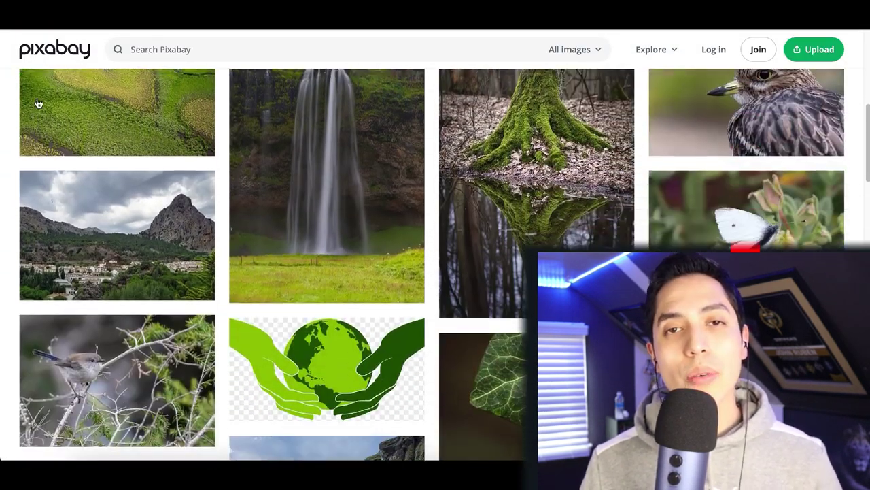
scroll(38, 103, down, 3)
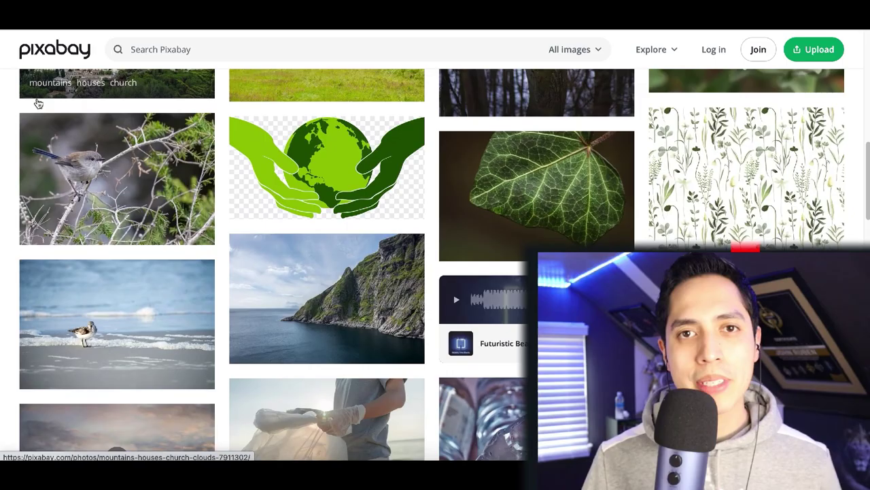
scroll(39, 102, down, 1)
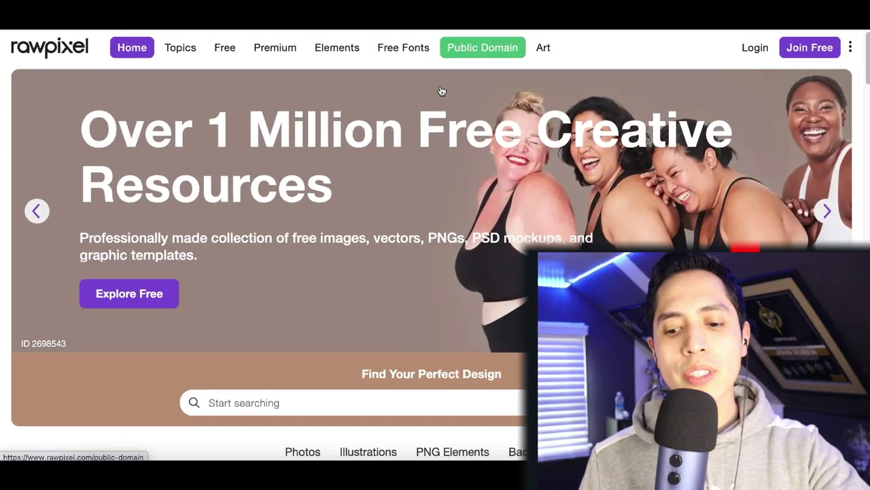
Step: Scroll through the rawpixel homepage image grid
scroll(441, 89, down, 5)
scroll(440, 86, down, 4)
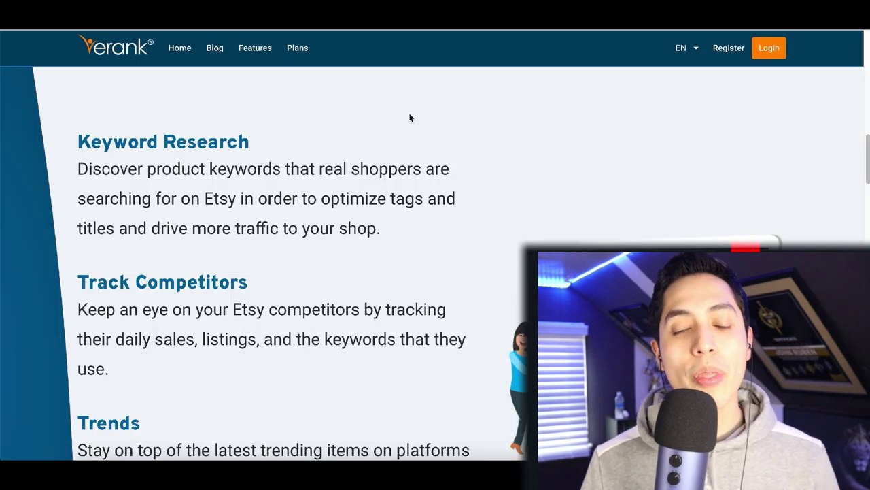
scroll(410, 118, down, 2)
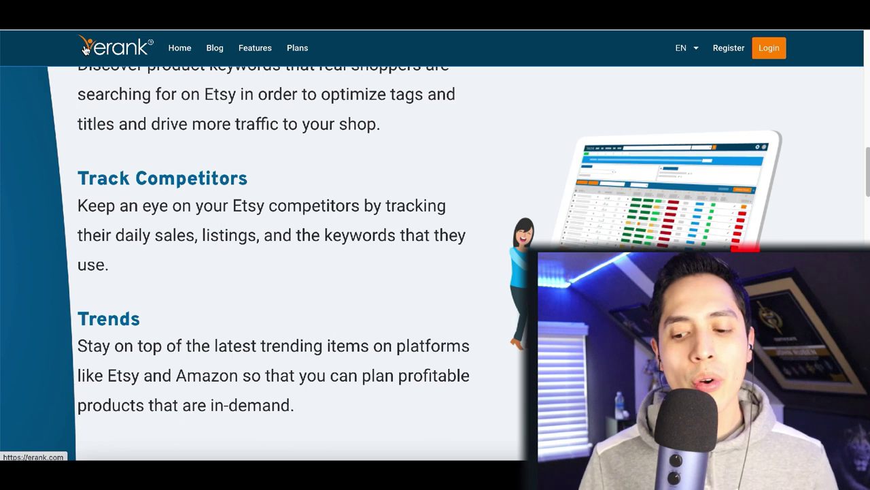
Step: Register from the eRank landing page and reach the Tasks dashboard
scroll(467, 131, down, 5)
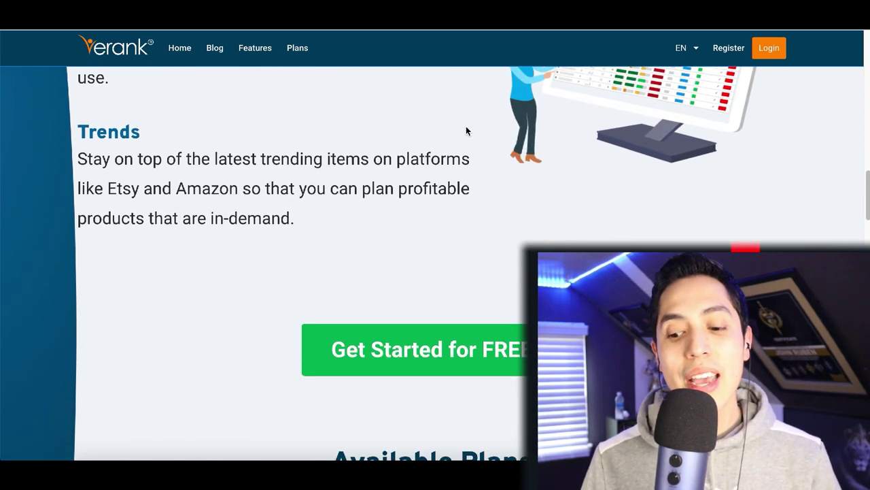
scroll(466, 131, up, 10)
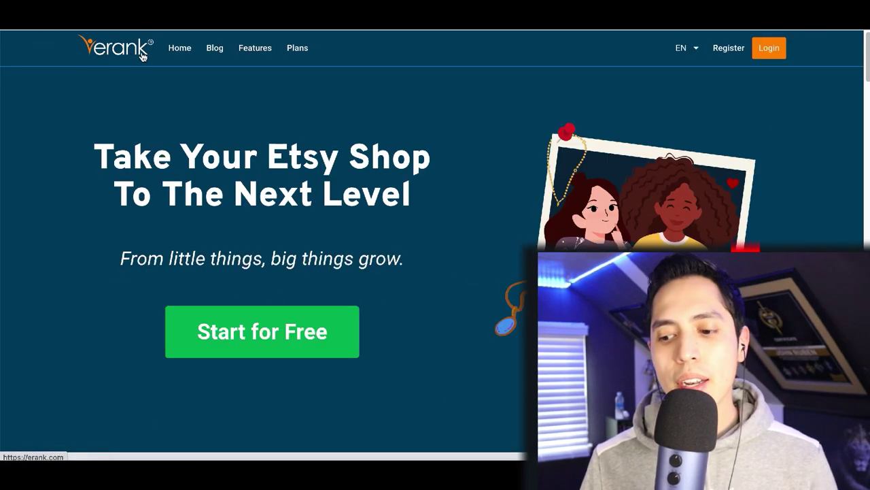
click(740, 45)
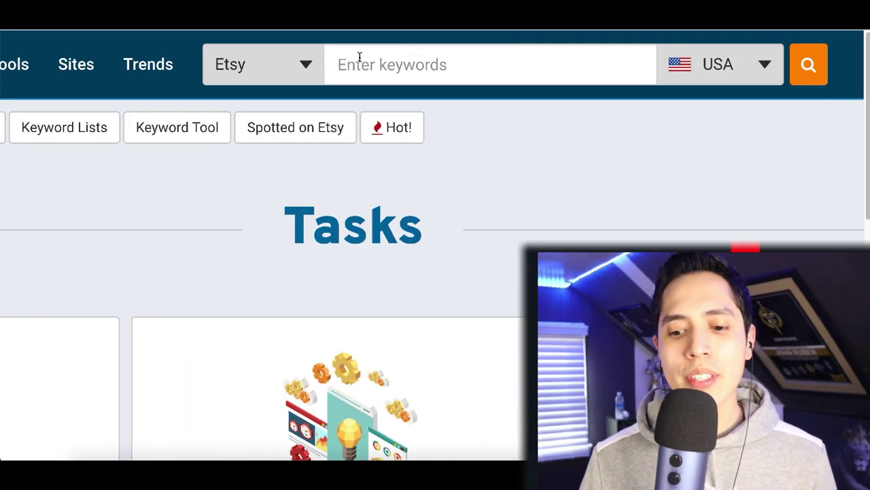
scroll(394, 129, down, 1)
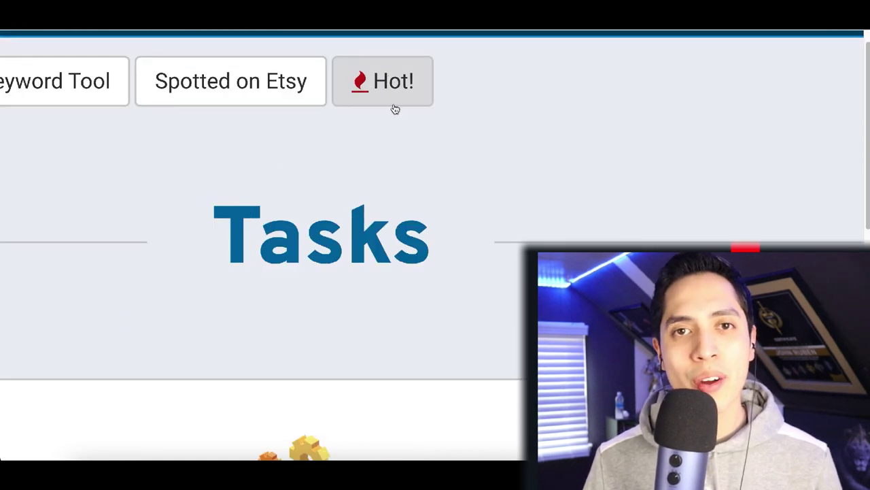
Step: Run eRank keyword research for 'jacket' from the suggestions
click(415, 52)
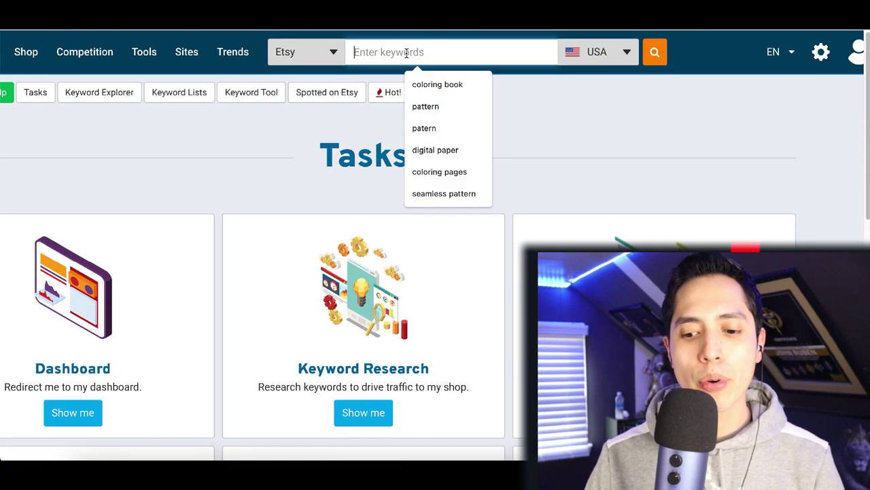
text(jac)
click(420, 83)
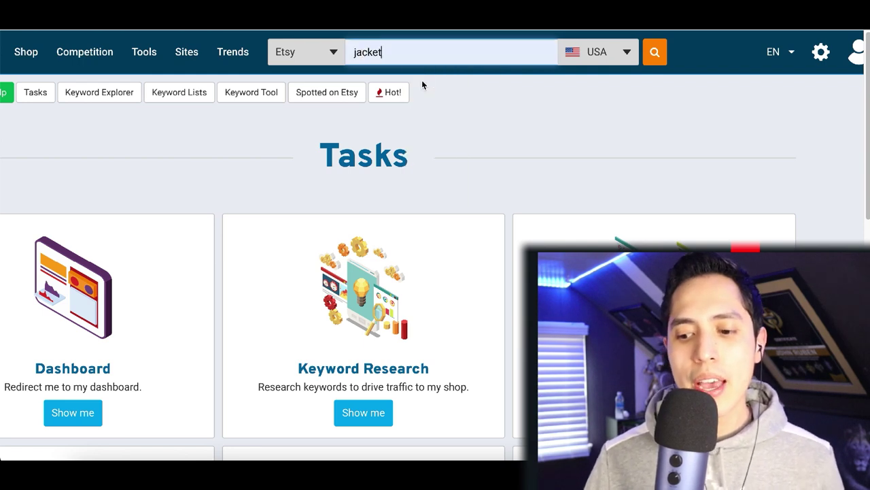
click(653, 54)
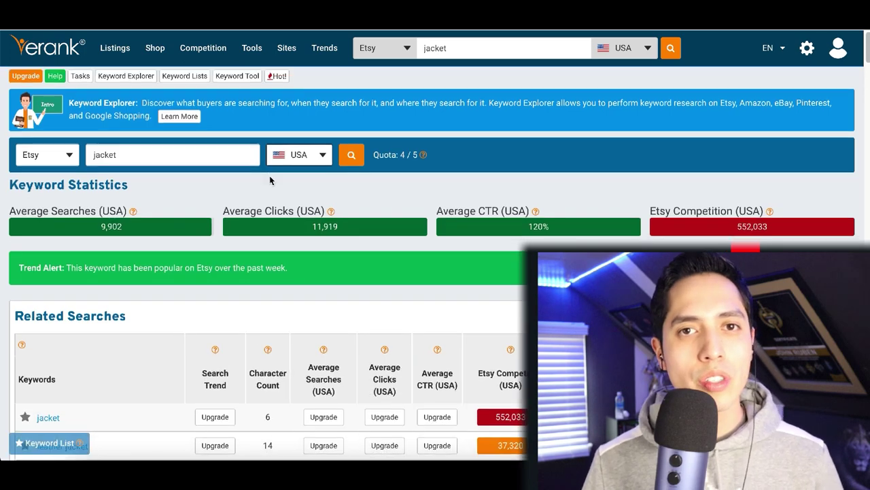
Step: Zoom in and scroll through jacket's stats and Related Searches table
scroll(269, 175, down, 2)
scroll(184, 279, down, 3)
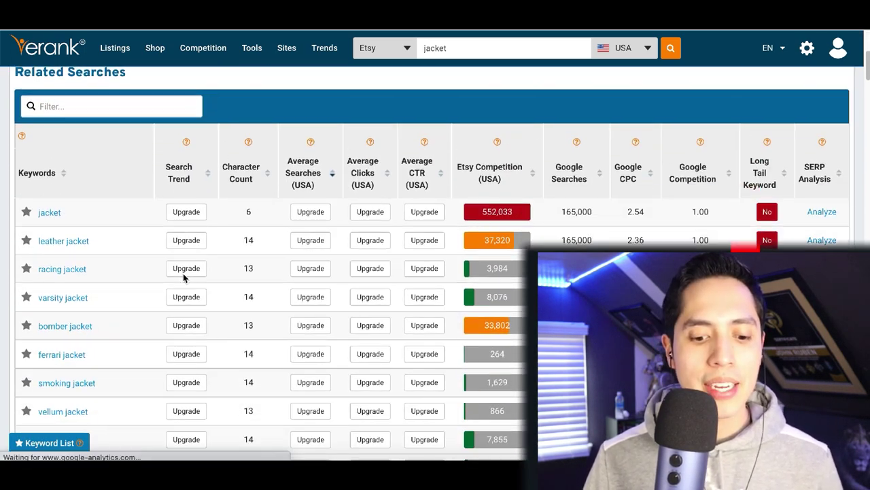
key(ctrl+plus)
key(ctrl+plus)
key(ctrl+plus)
key(ctrl+plus)
scroll(51, 241, down, 3)
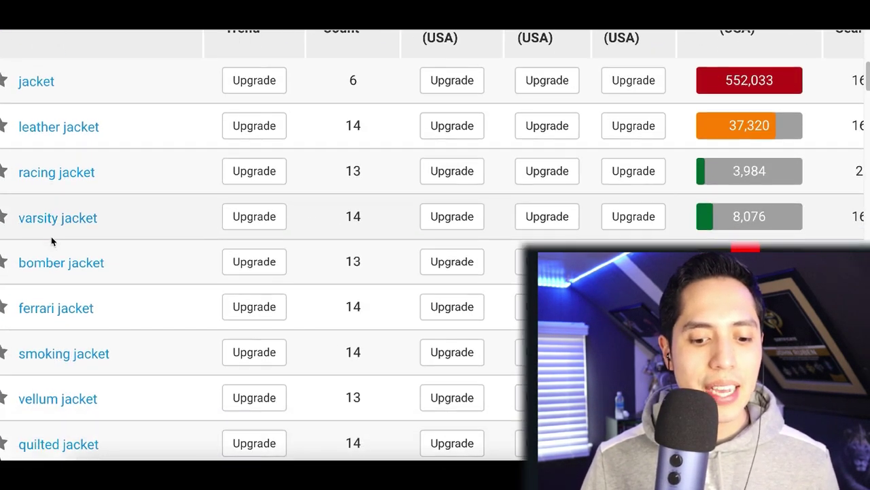
scroll(52, 241, down, 1)
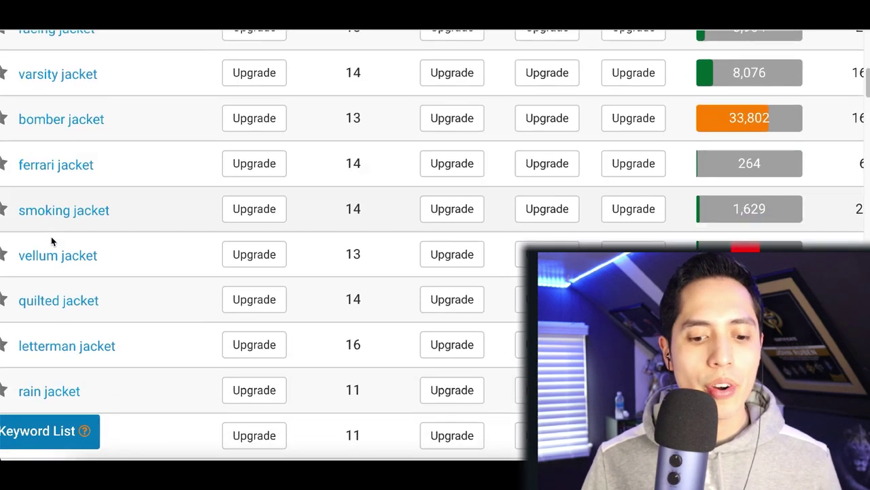
scroll(70, 202, down, 5)
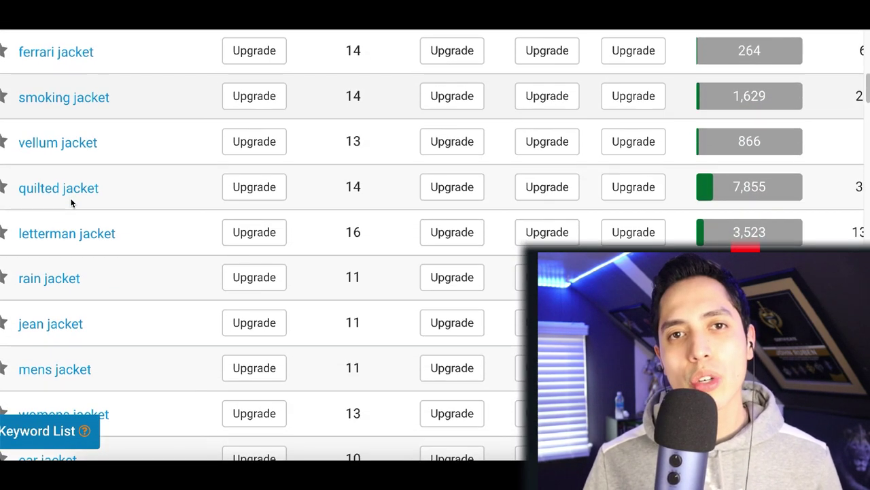
scroll(71, 203, down, 1)
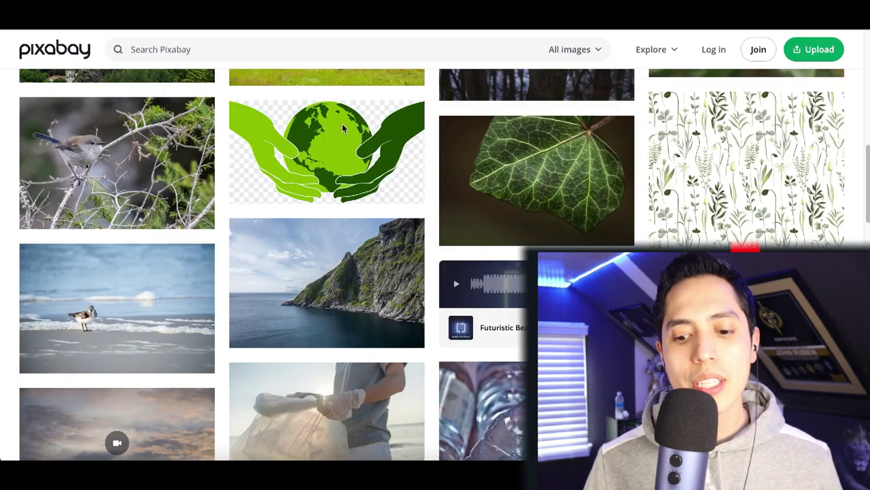
scroll(339, 204, down, 5)
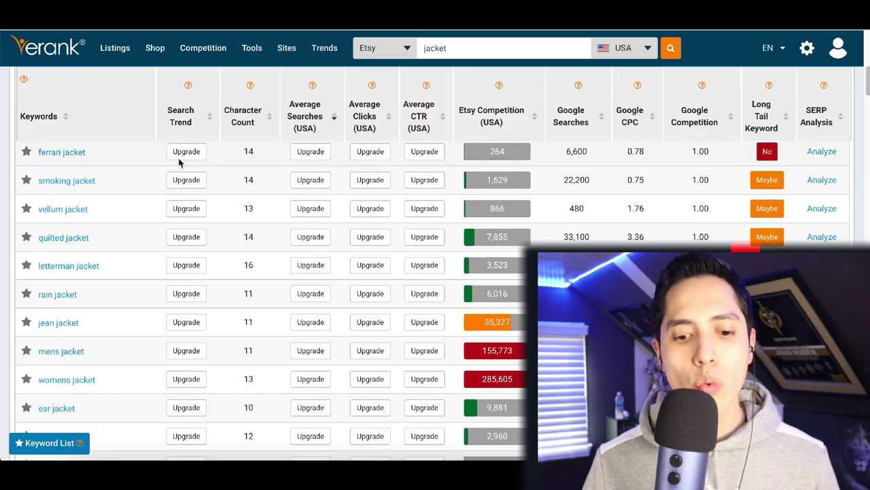
scroll(672, 69, up, 10)
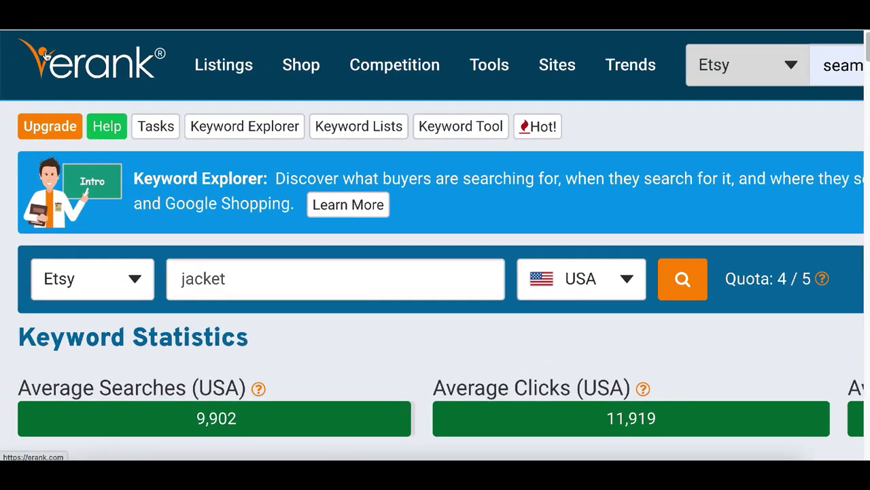
scroll(118, 82, right, 10)
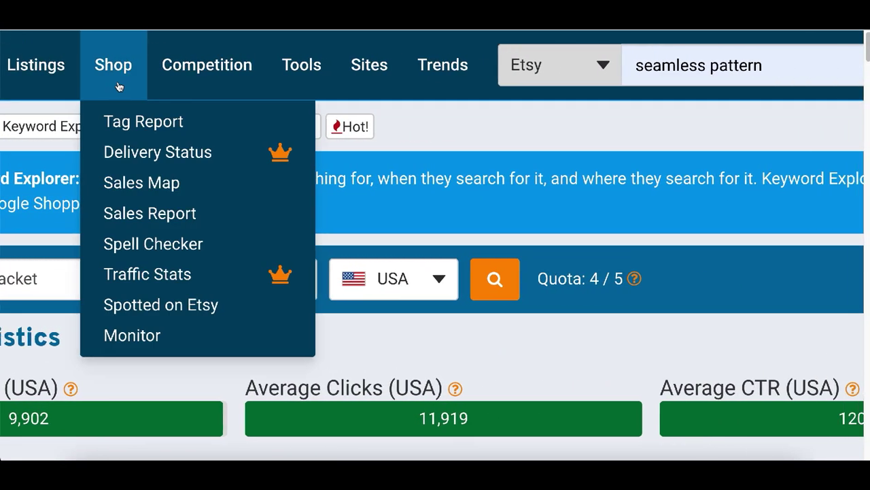
scroll(118, 87, right, 6)
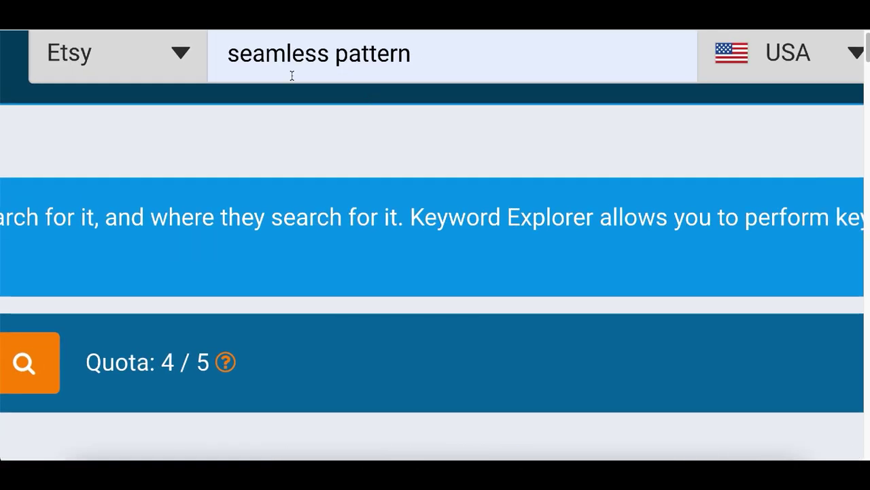
Step: Highlight the 'seamless pattern' search text and scroll through its related keyword results
drag(312, 65, 398, 65)
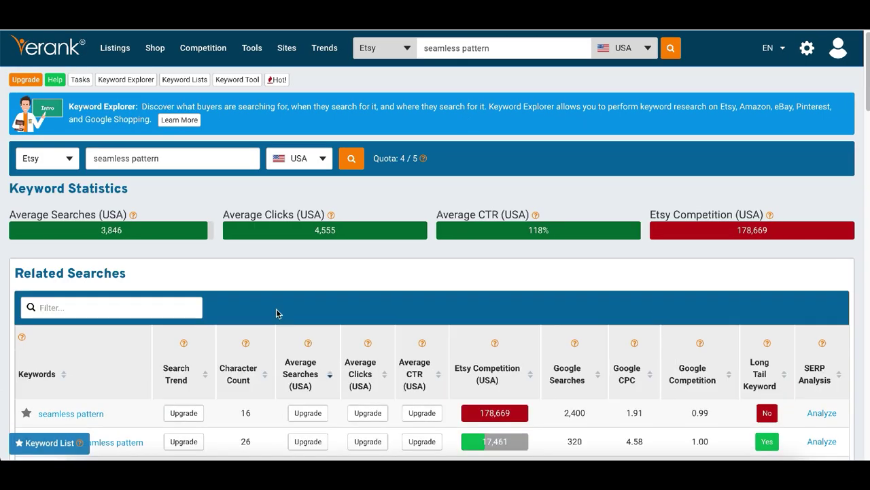
scroll(276, 311, down, 3)
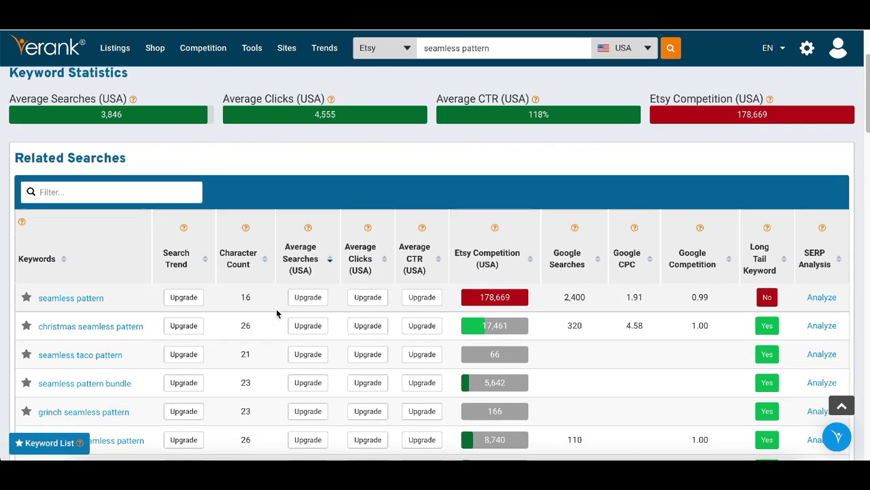
scroll(276, 311, down, 3)
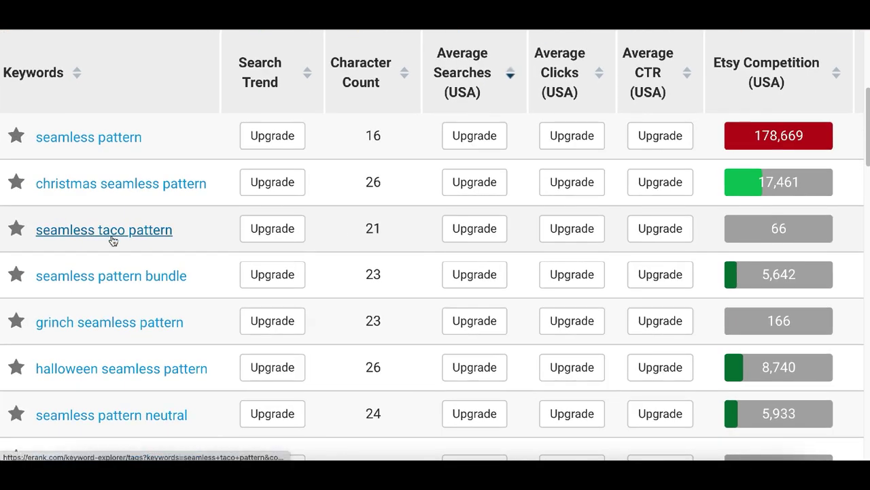
scroll(112, 240, down, 1)
scroll(110, 192, down, 1)
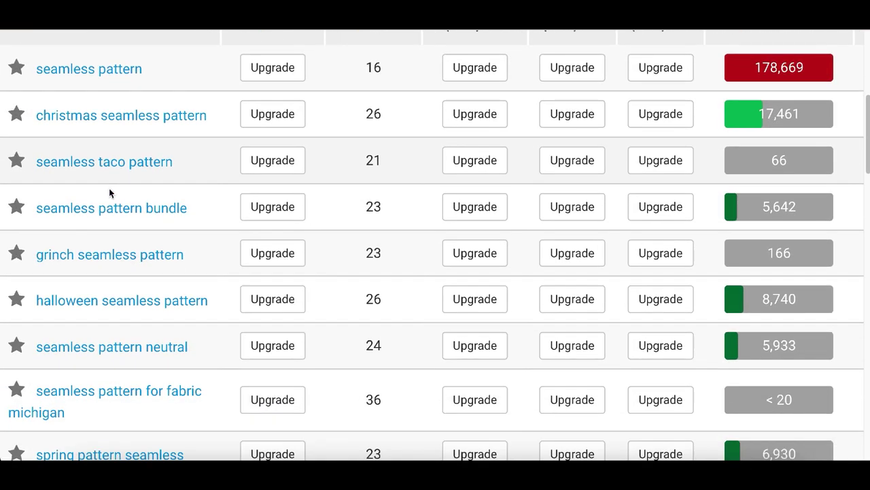
scroll(108, 187, down, 1)
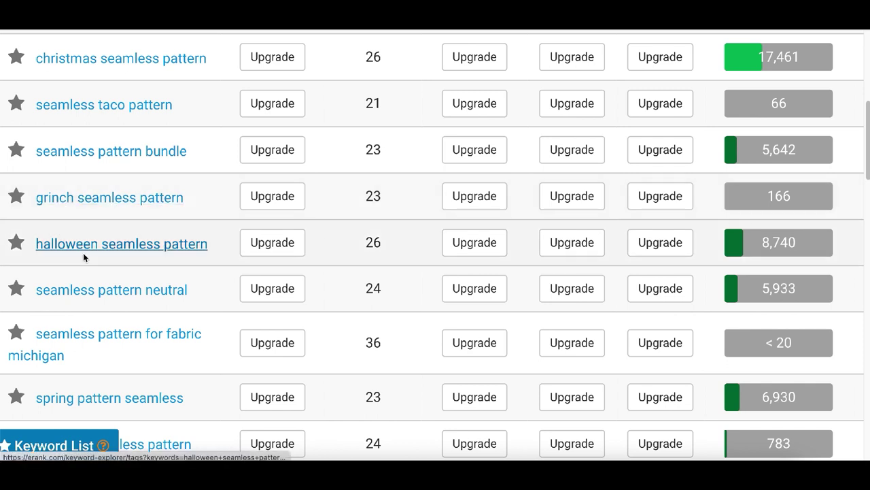
scroll(226, 262, right, 5)
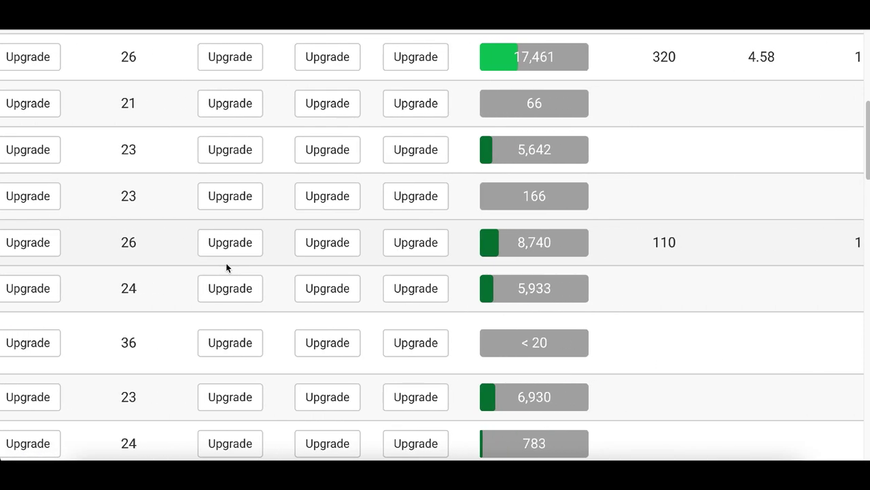
scroll(226, 262, right, 2)
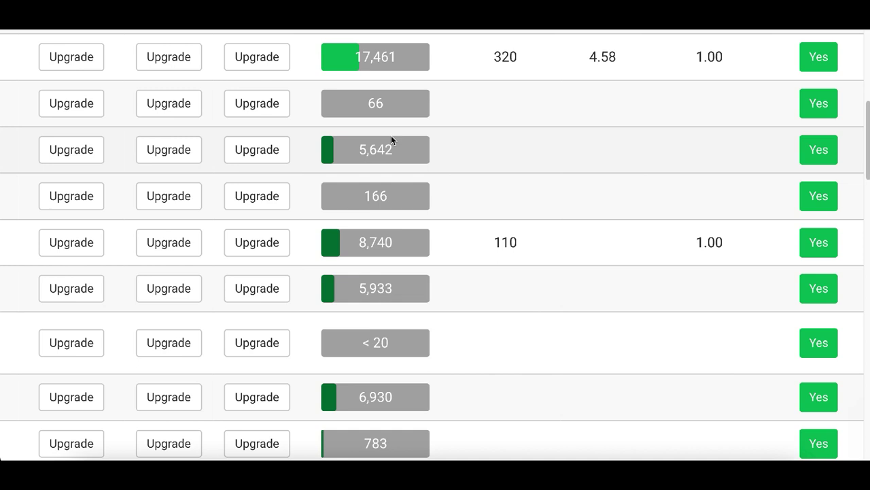
ctrl+scroll(391, 136, up, 5)
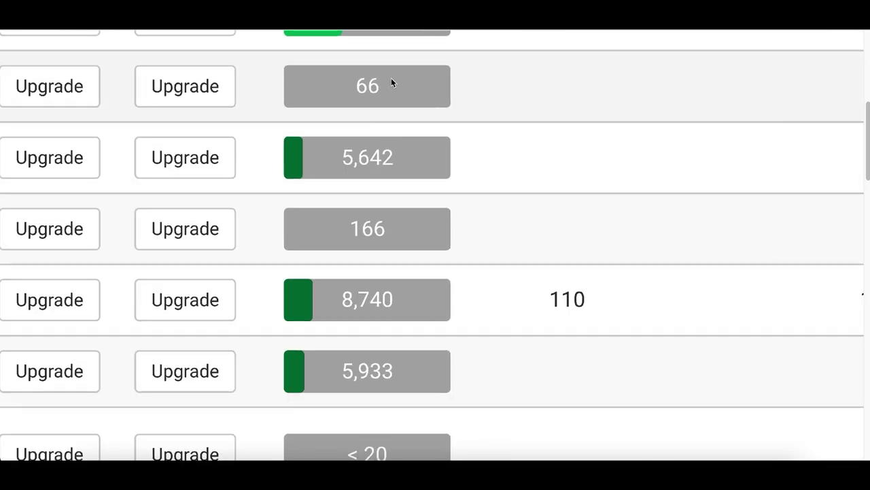
ctrl+scroll(390, 78, down, 5)
scroll(299, 269, down, 2)
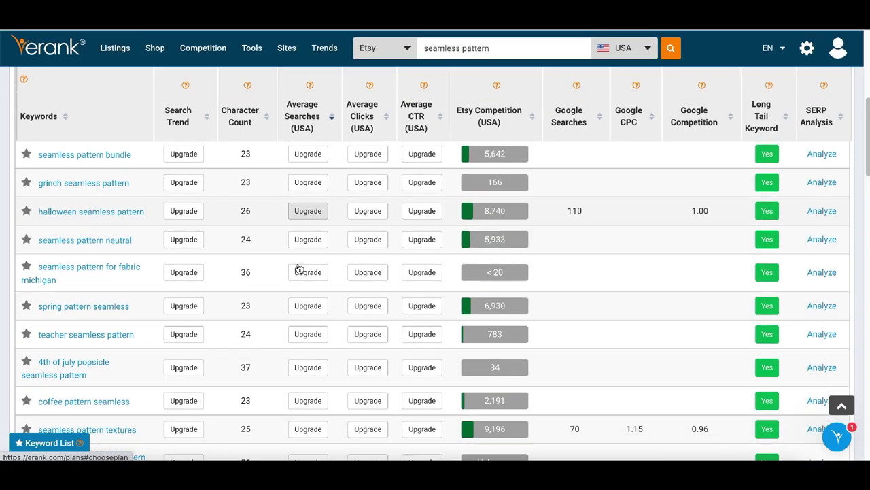
scroll(299, 269, down, 1)
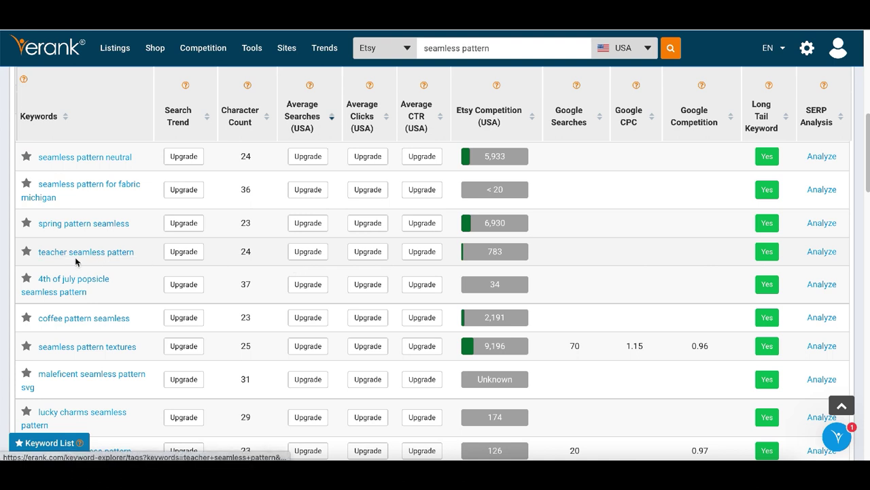
ctrl+scroll(69, 266, up, 3)
scroll(69, 266, up, 2)
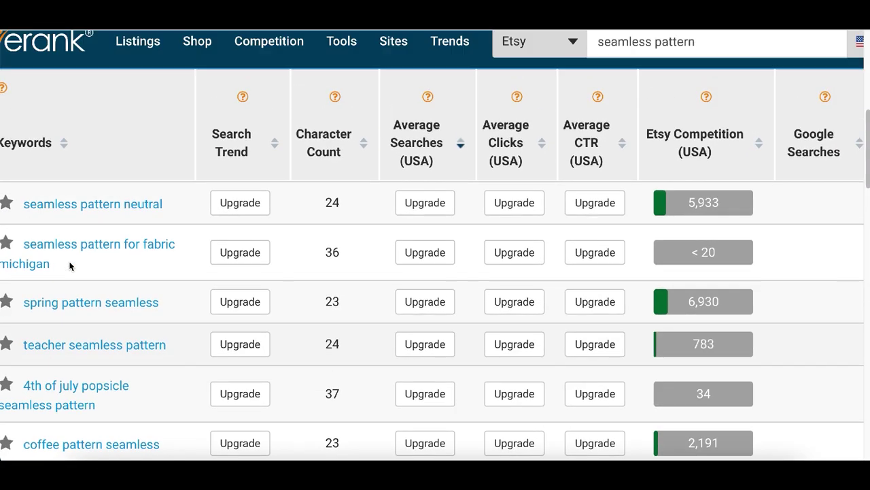
scroll(70, 266, up, 4)
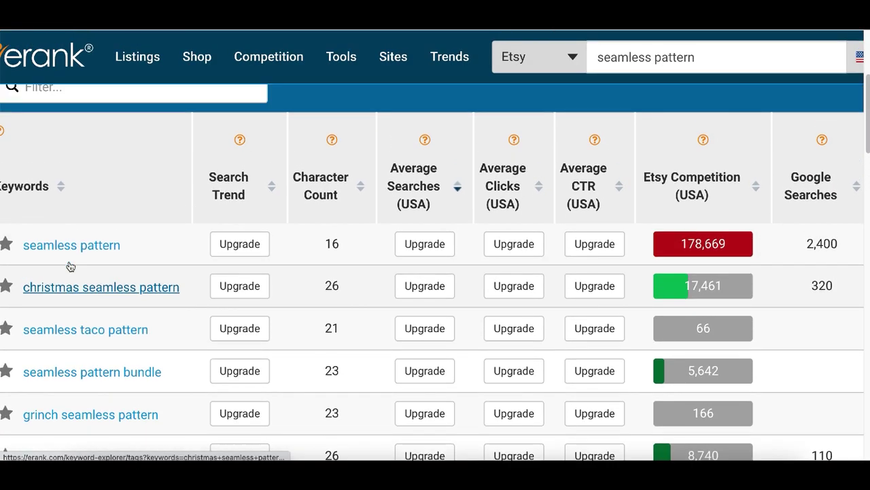
scroll(69, 266, up, 1)
scroll(71, 275, down, 2)
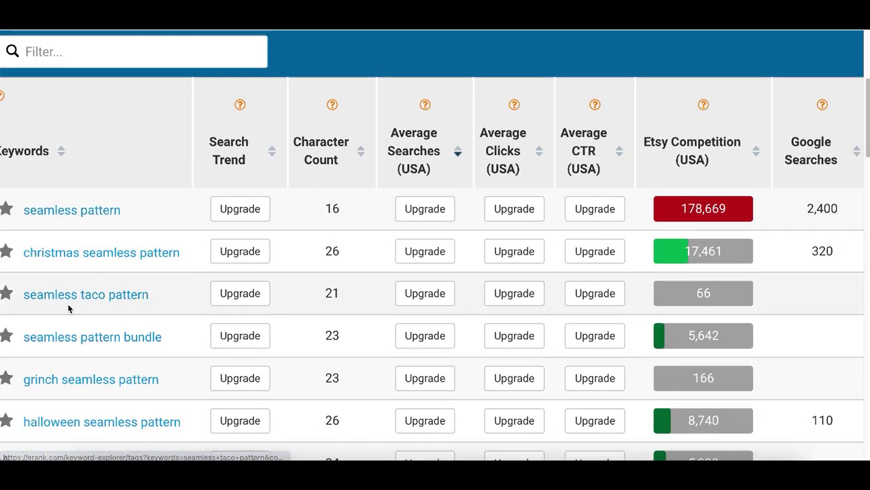
ctrl+scroll(68, 307, up, 2)
Step: Select the keyword 'seamless taco pattern' in the results table
drag(179, 292, 89, 289)
scroll(229, 297, right, 4)
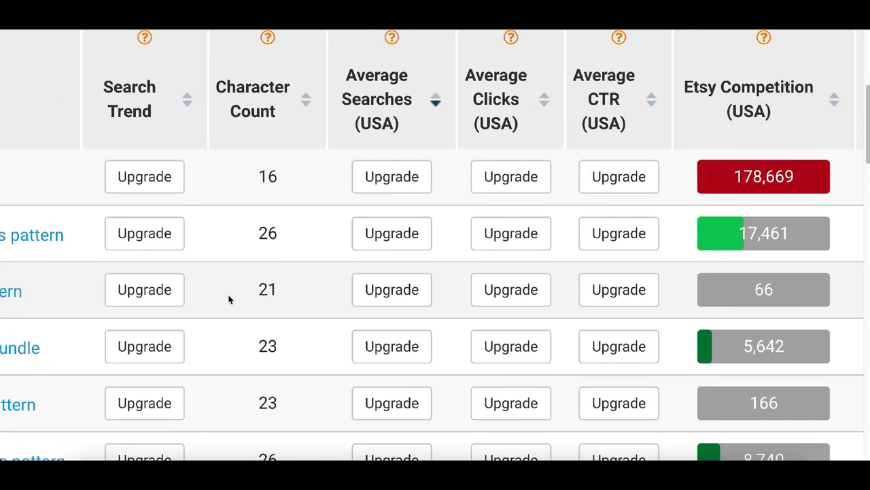
scroll(437, 297, left, 5)
scroll(270, 305, left, 1)
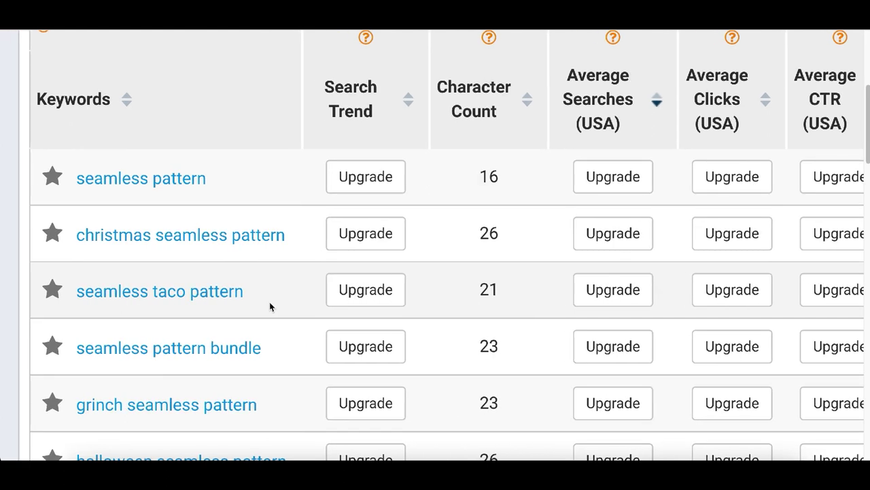
scroll(272, 305, down, 2)
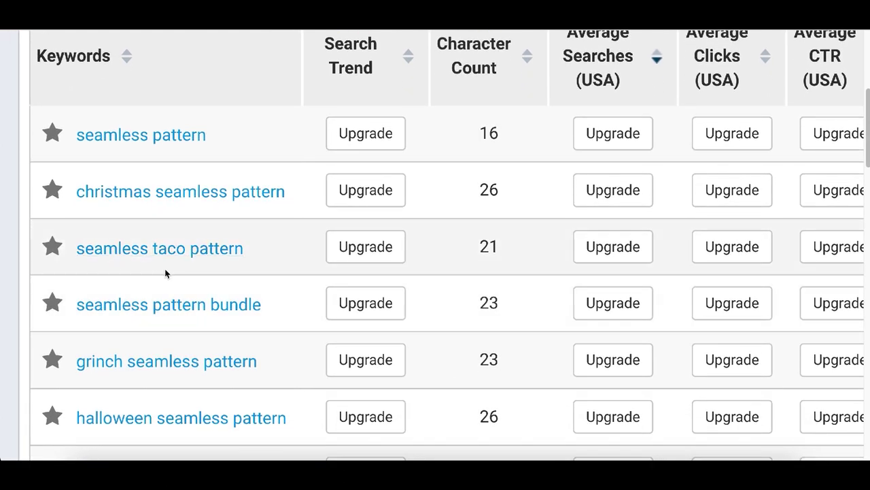
drag(240, 250, 122, 250)
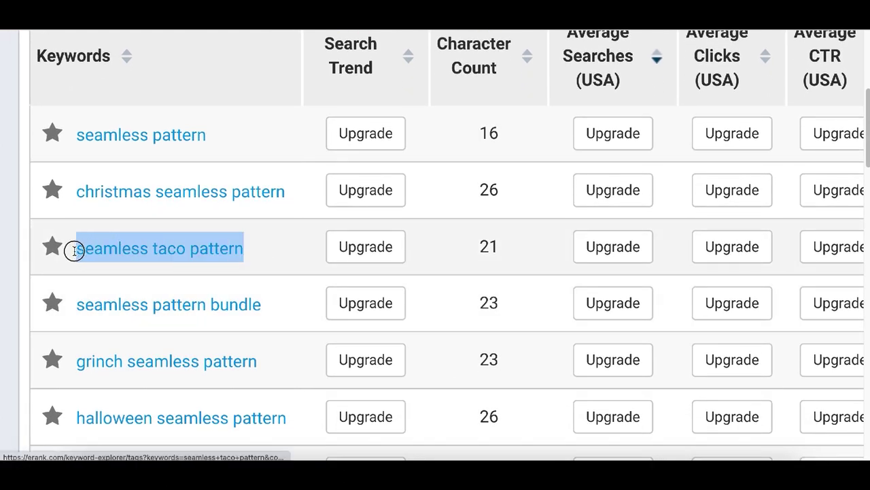
scroll(217, 236, down, 3)
scroll(220, 179, down, 2)
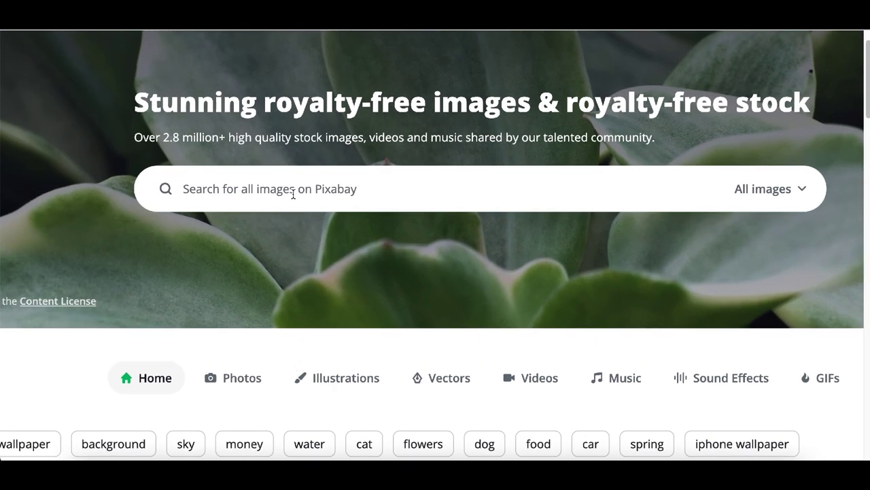
Step: Search Pixabay for 'taco' images
click(293, 194)
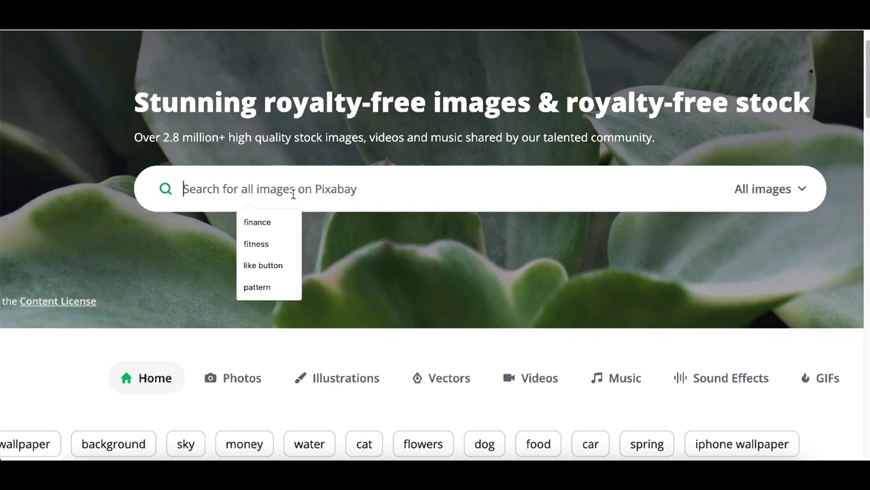
text(race)
key(BackSpace)
key(BackSpace)
key(BackSpace)
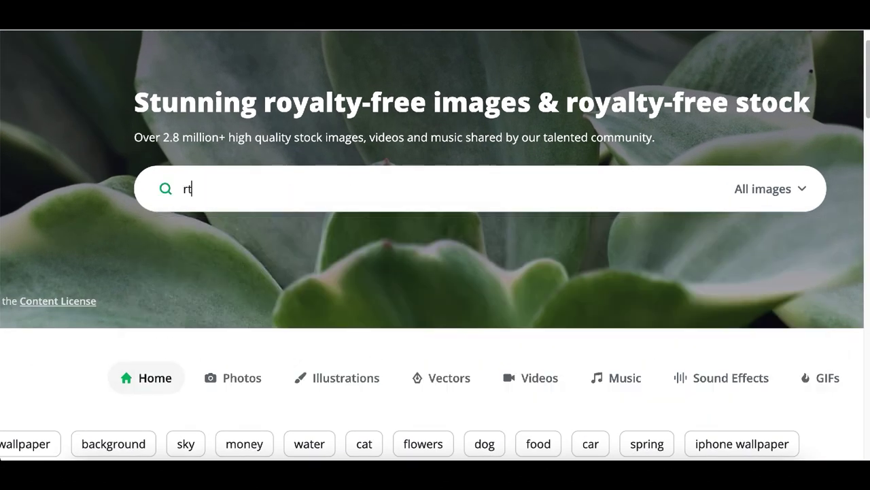
text(o)
key(Return)
Step: Browse the taco results, previewing the fries and taco pattern image before returning
scroll(167, 317, down, 3)
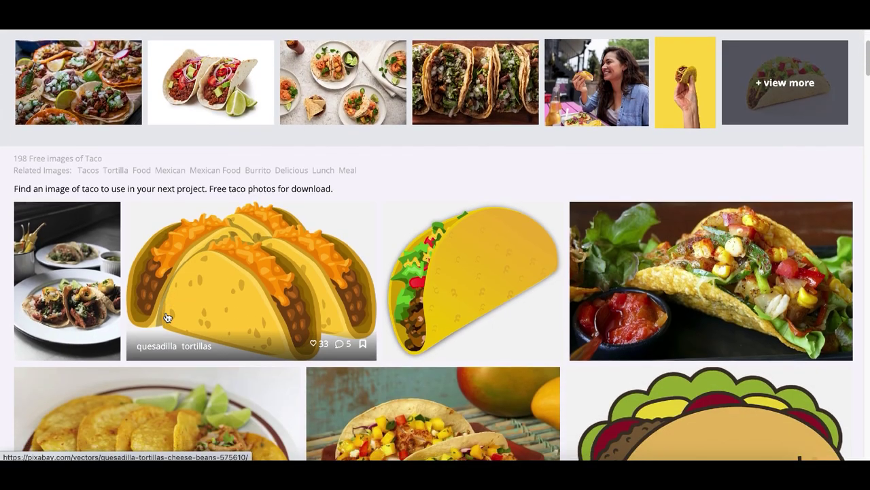
scroll(167, 317, down, 5)
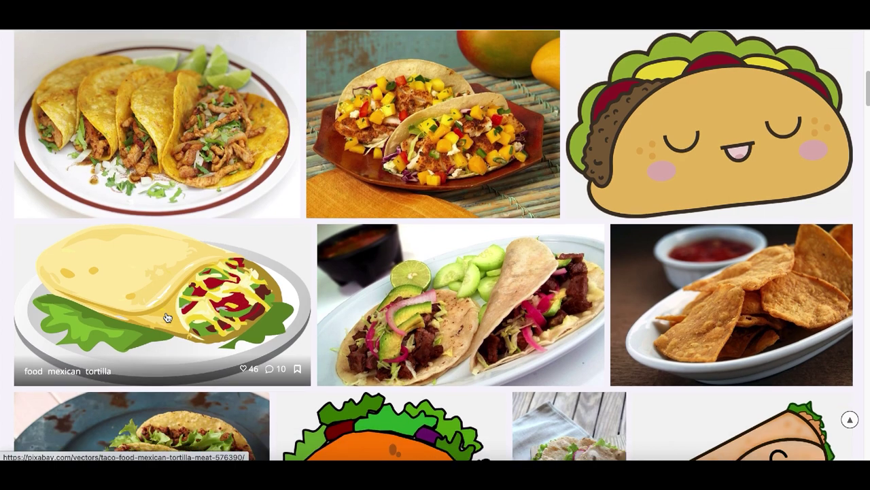
scroll(167, 317, down, 5)
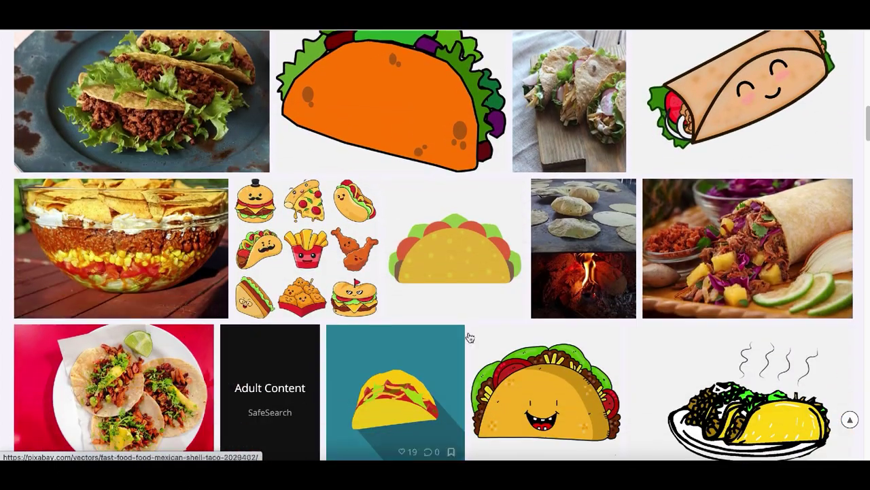
scroll(128, 121, down, 5)
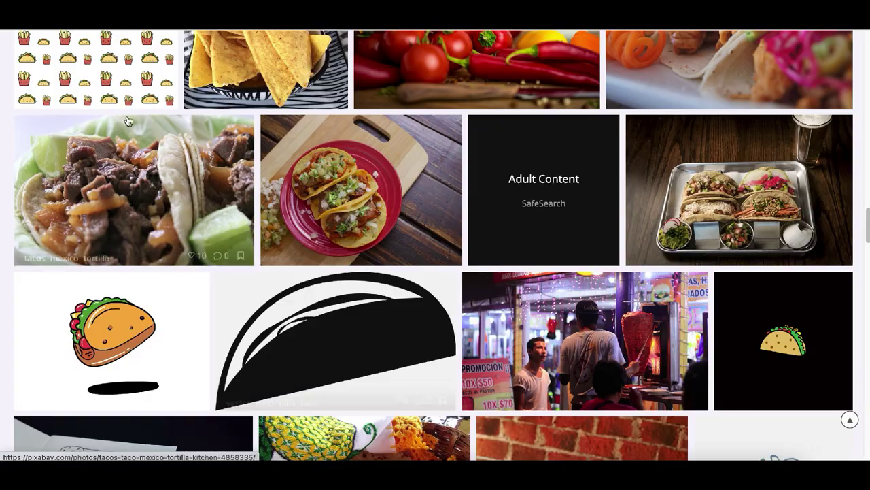
scroll(128, 121, up, 1)
click(128, 121)
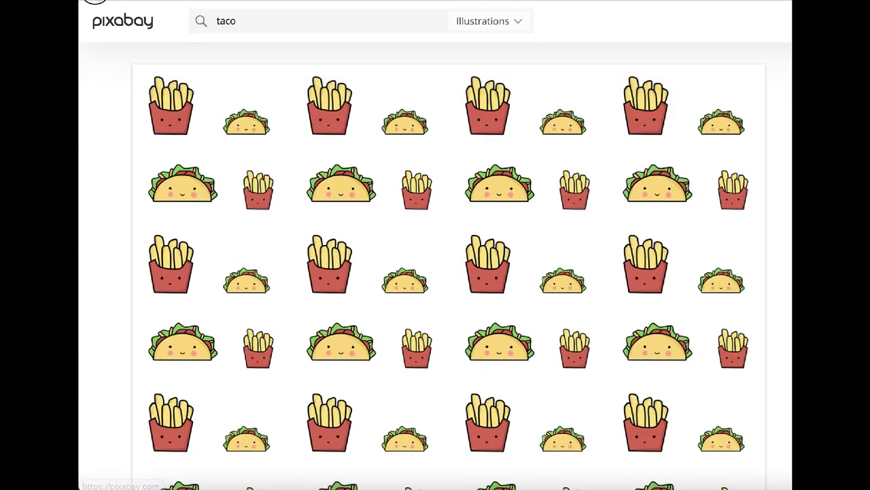
key(alt+Left)
scroll(521, 266, down, 3)
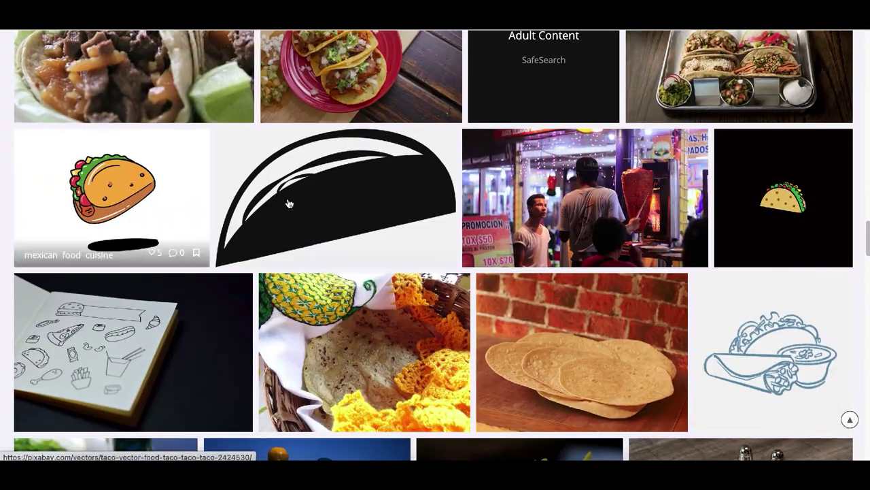
Step: Download the cartoon taco illustration as a 1920×1357 JPG, confirming the captcha dialog
click(288, 203)
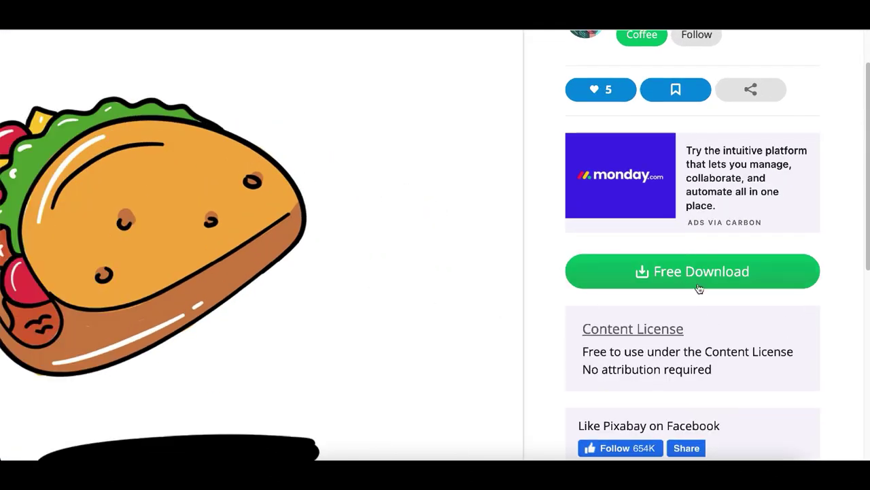
click(681, 281)
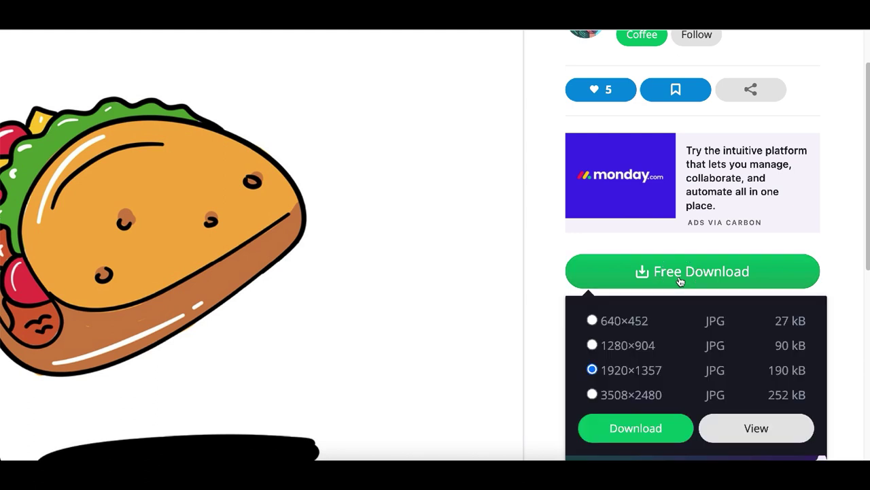
click(656, 427)
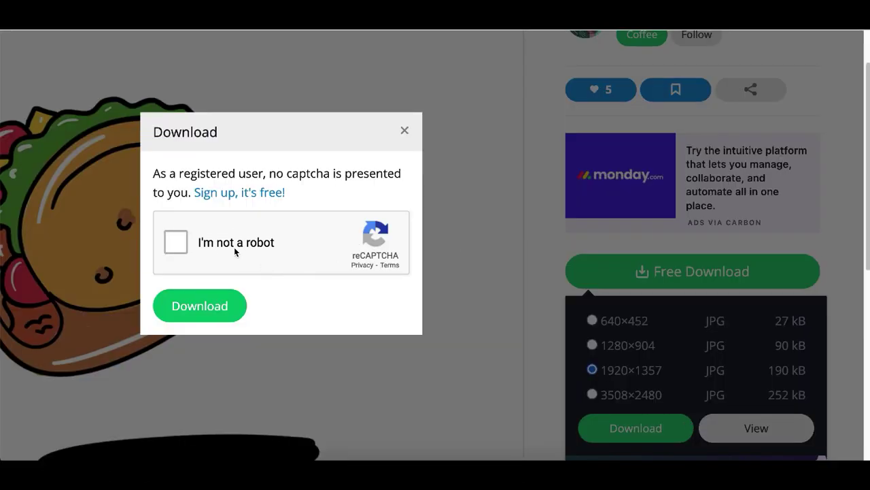
click(218, 302)
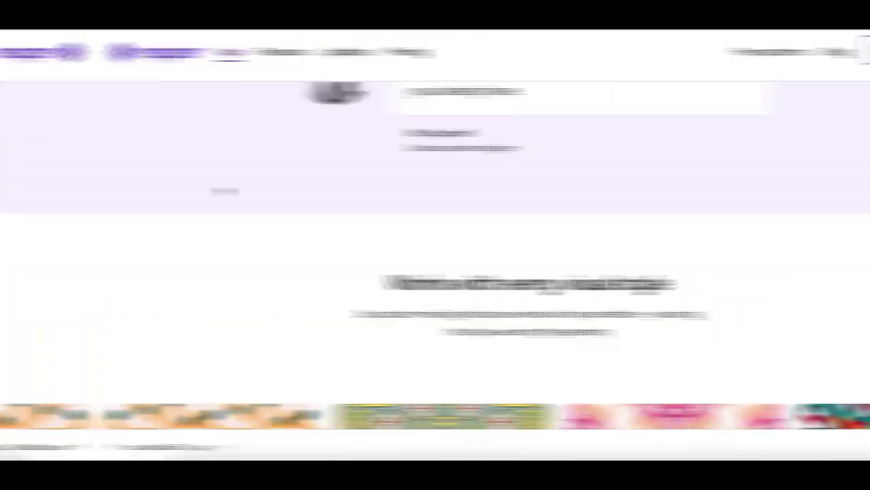
scroll(126, 189, up, 10)
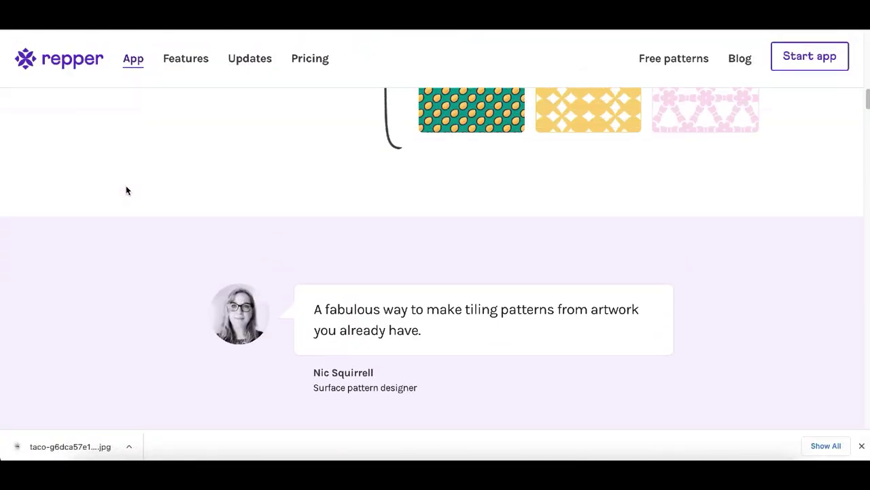
scroll(126, 189, up, 4)
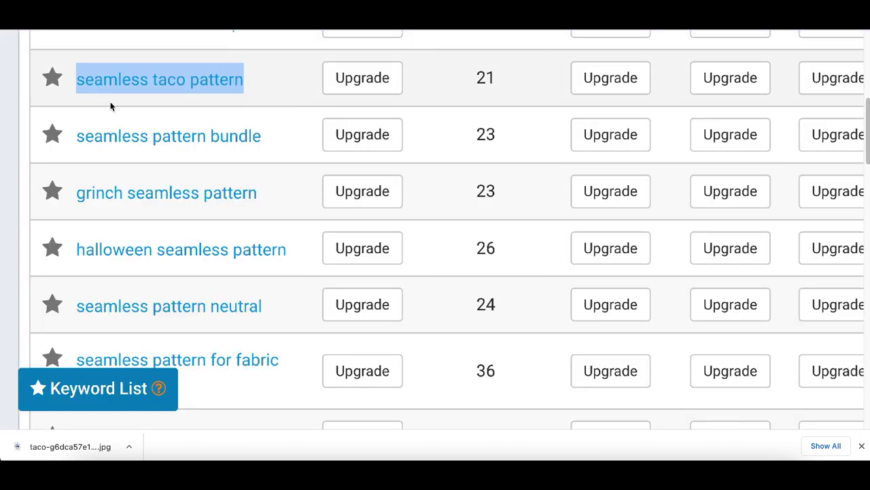
scroll(110, 101, up, 2)
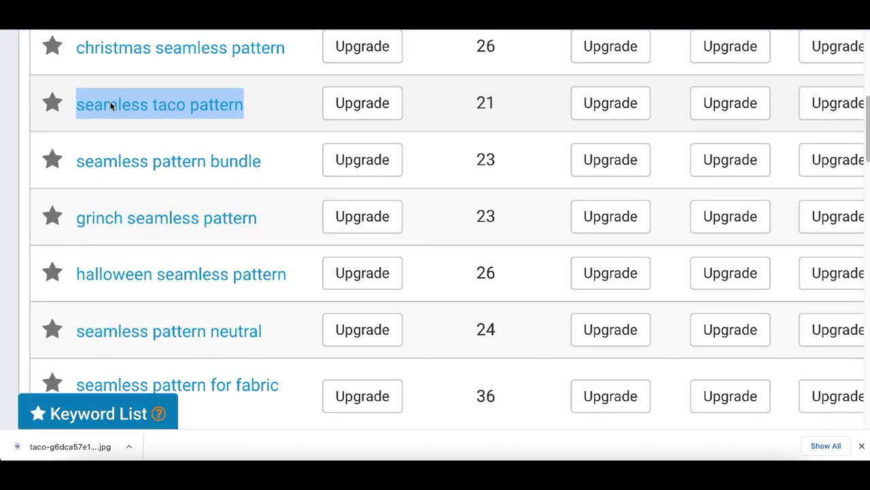
scroll(107, 113, up, 1)
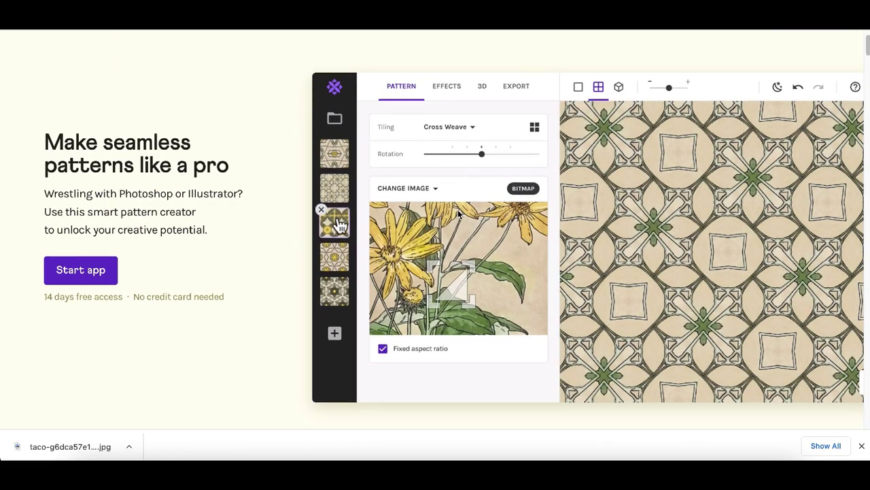
scroll(340, 224, down, 1)
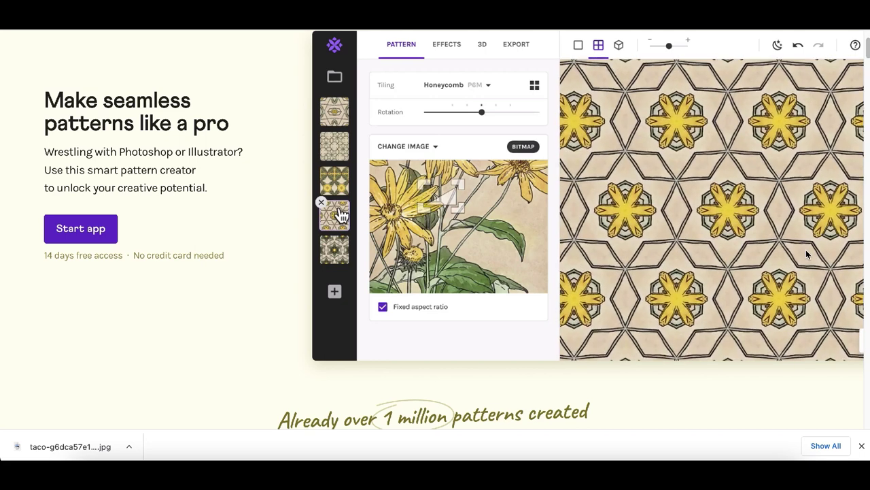
scroll(769, 253, up, 2)
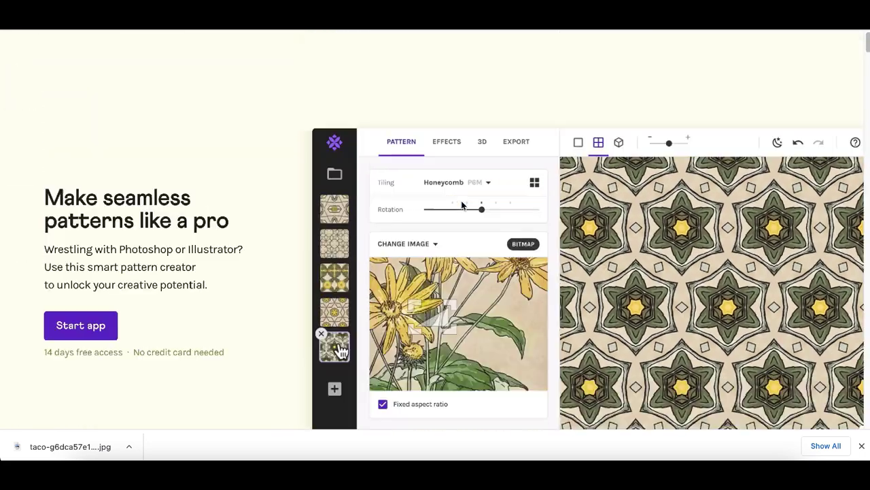
scroll(27, 60, up, 3)
scroll(30, 60, up, 3)
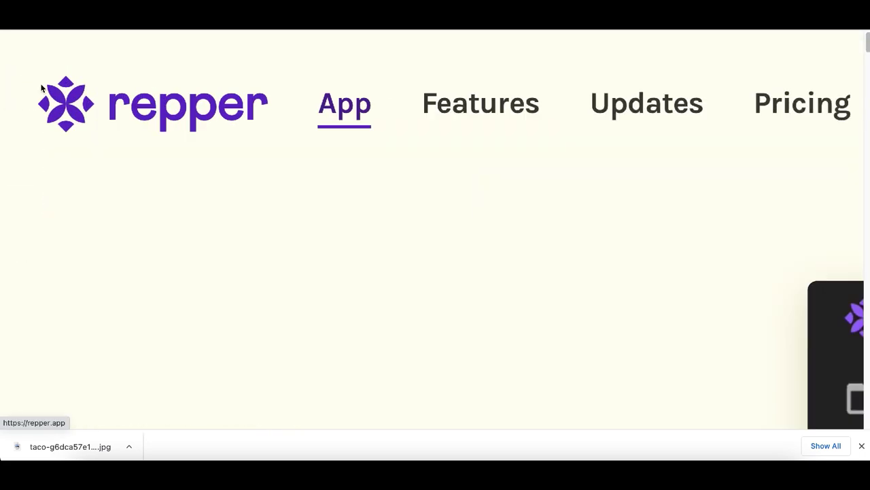
scroll(284, 148, down, 3)
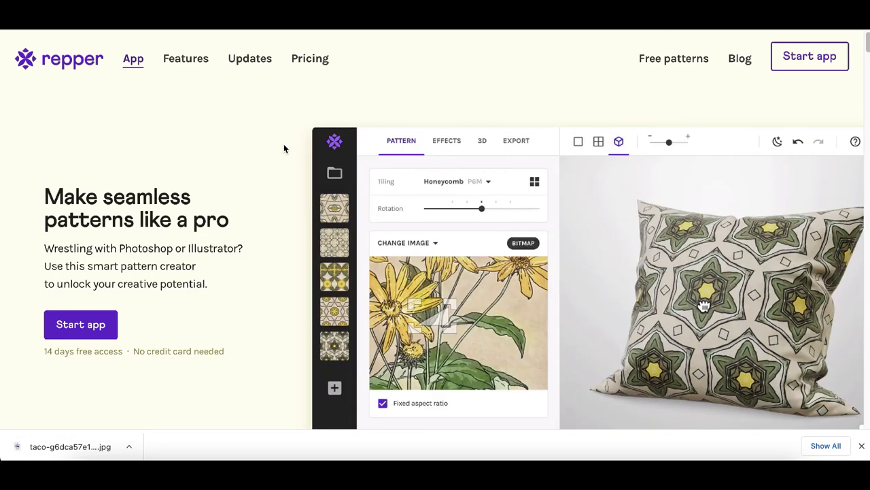
scroll(284, 148, down, 2)
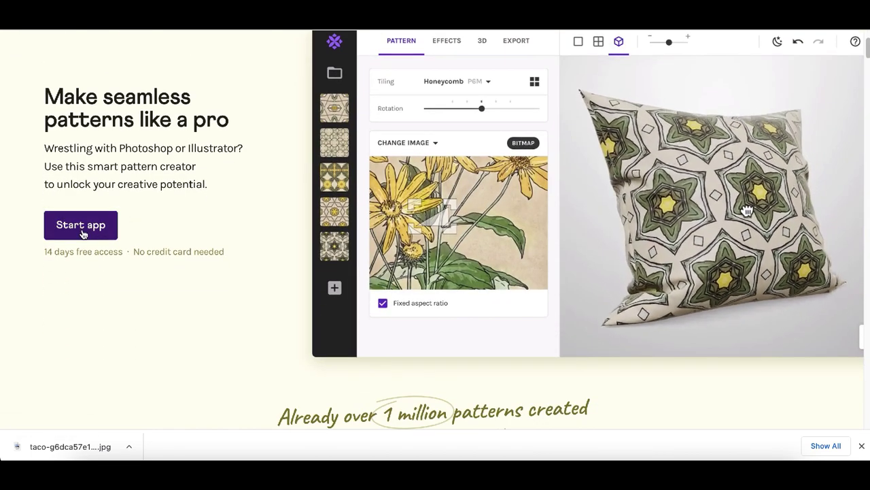
scroll(70, 271, up, 3)
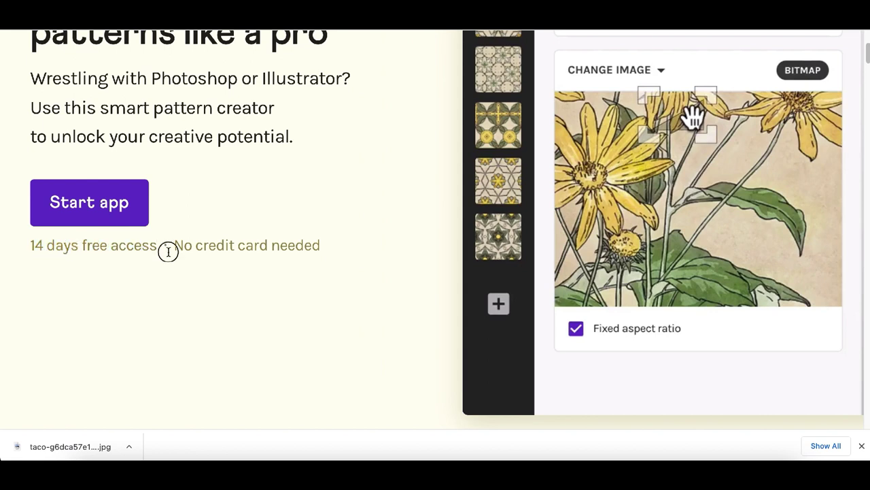
scroll(277, 258, down, 3)
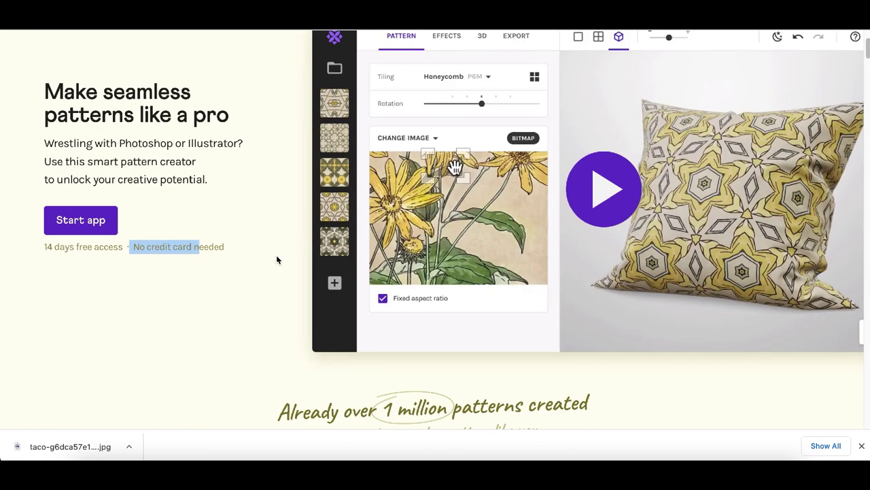
scroll(446, 314, down, 10)
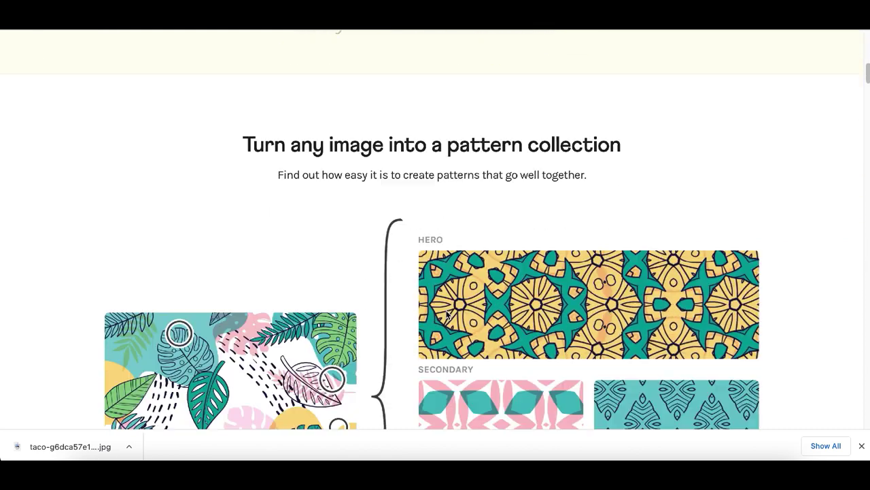
scroll(447, 314, down, 10)
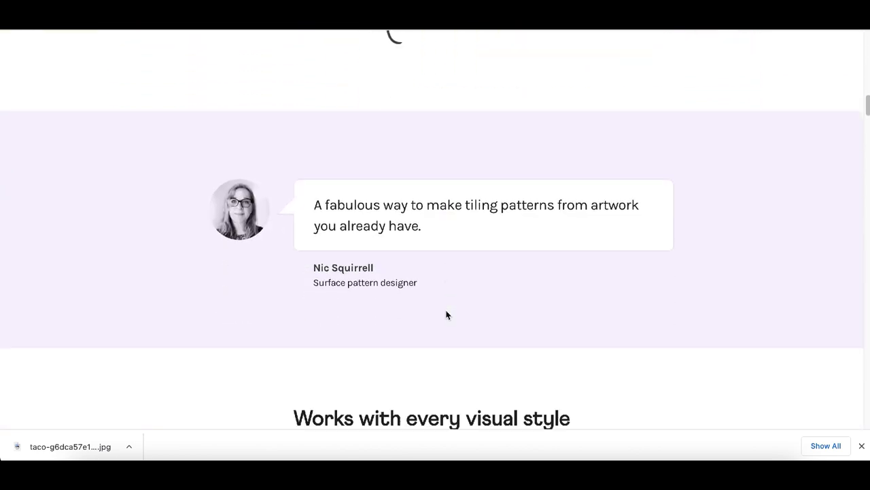
scroll(447, 314, down, 7)
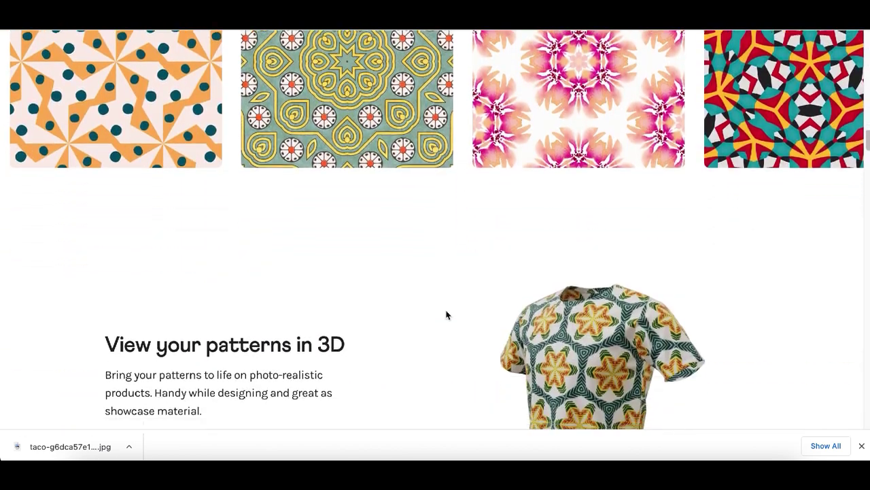
scroll(651, 177, down, 3)
scroll(627, 218, up, 5)
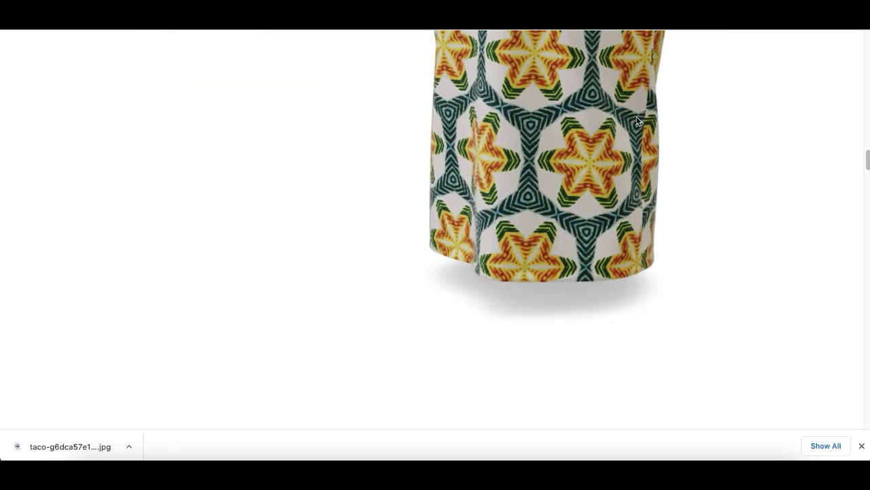
scroll(588, 219, down, 3)
scroll(588, 219, up, 6)
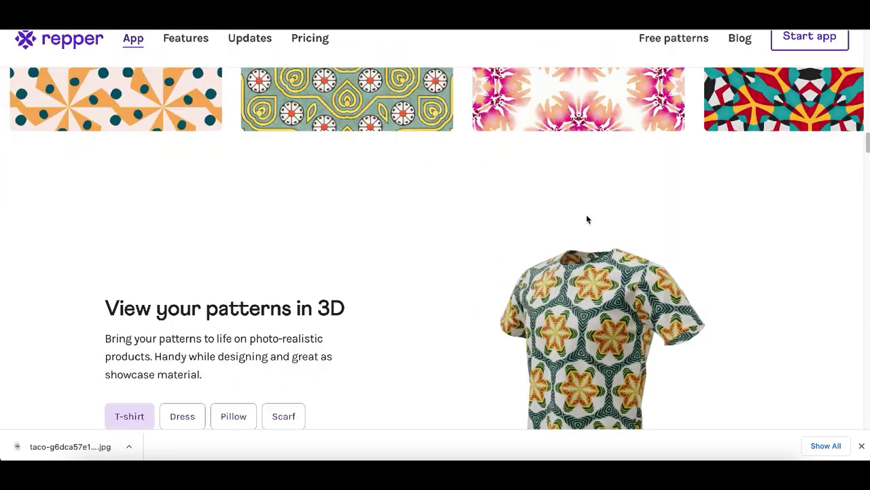